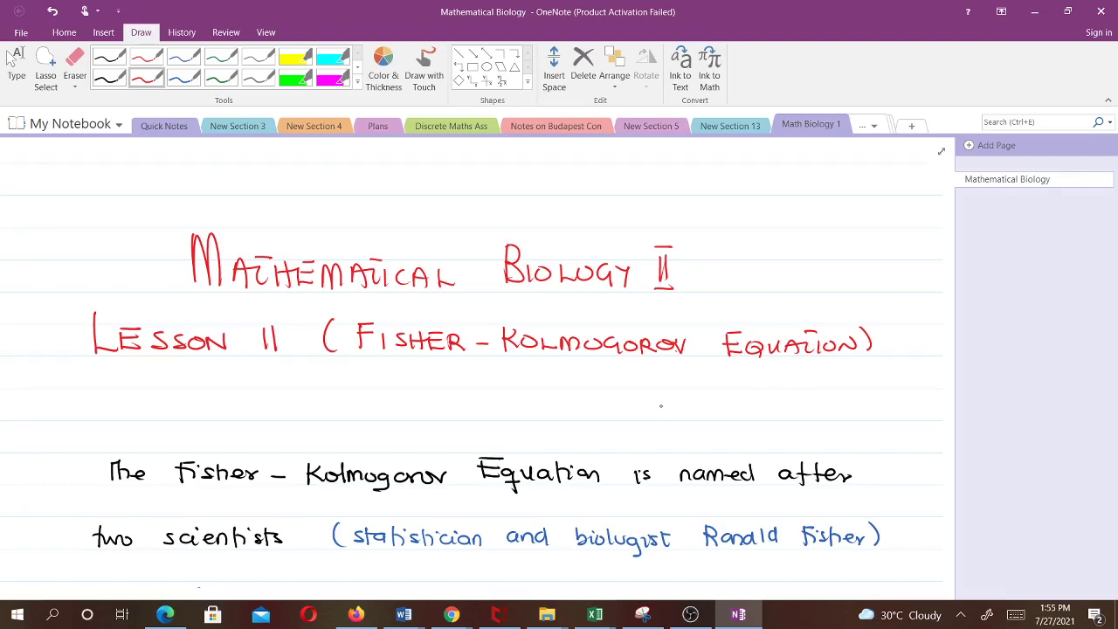
Draw a red tick under the name Fisher in the blue note about the two scientists
scroll(472, 366, down, 3)
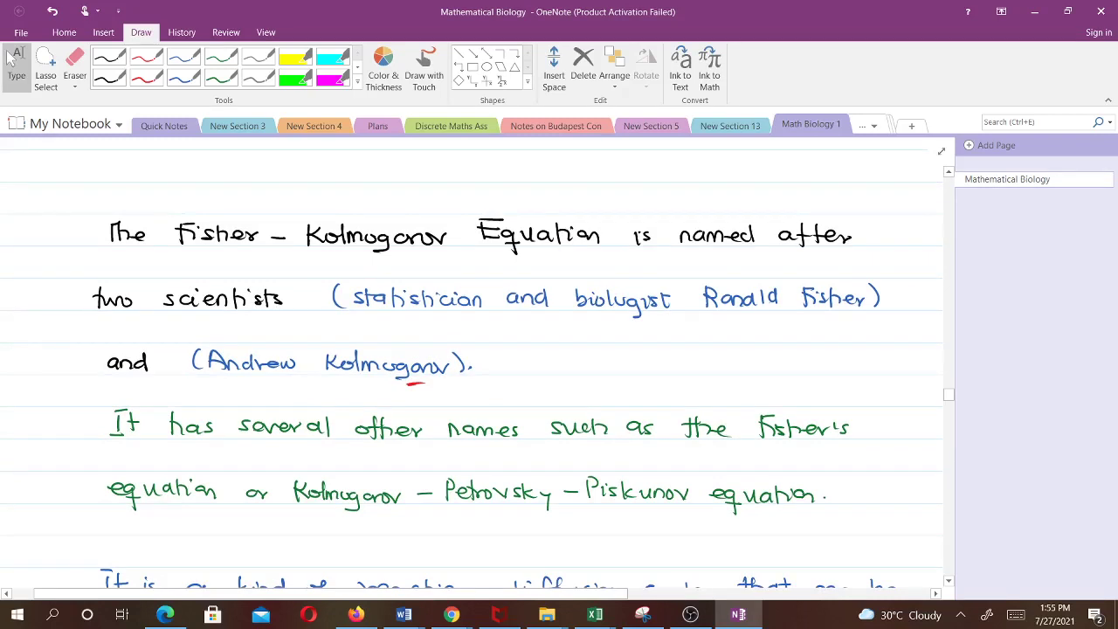
click(146, 76)
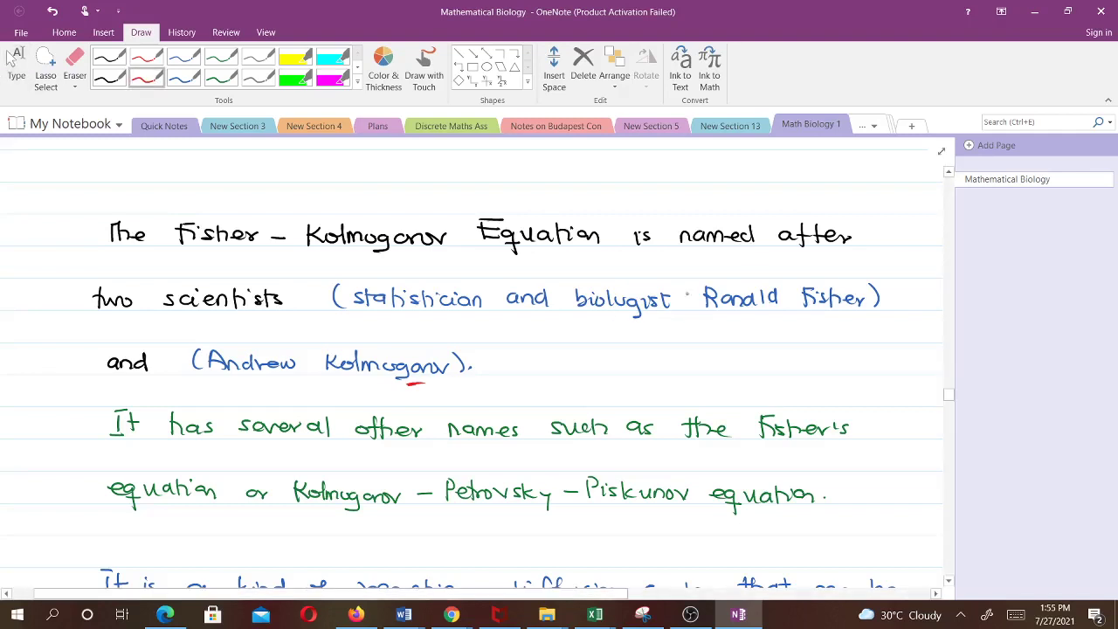
drag(814, 314, 832, 311)
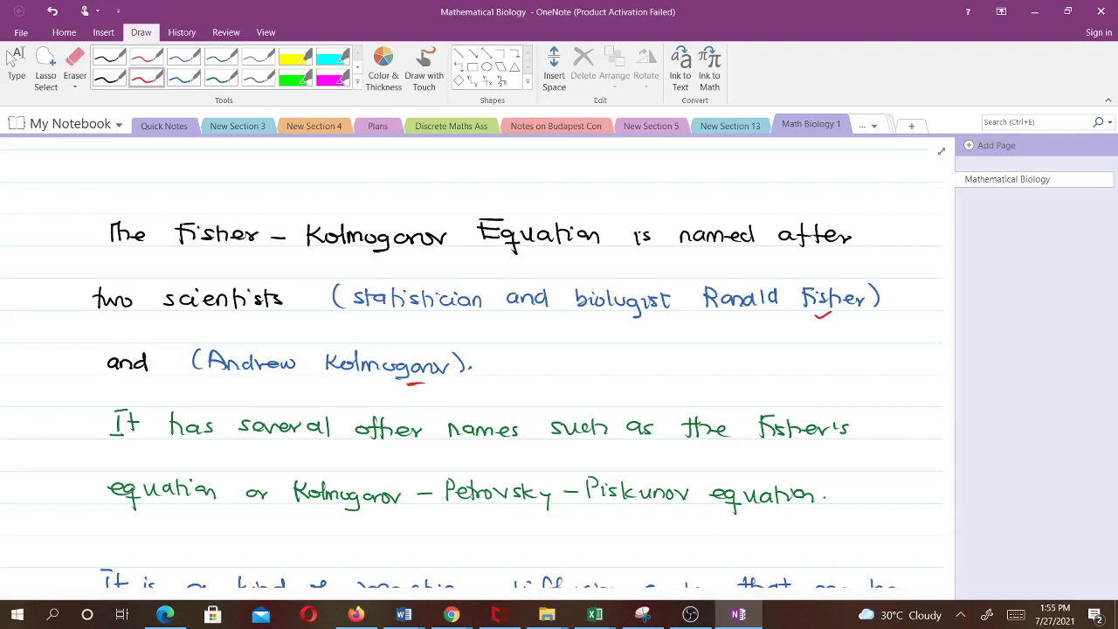
drag(811, 318, 834, 315)
scroll(471, 367, down, 3)
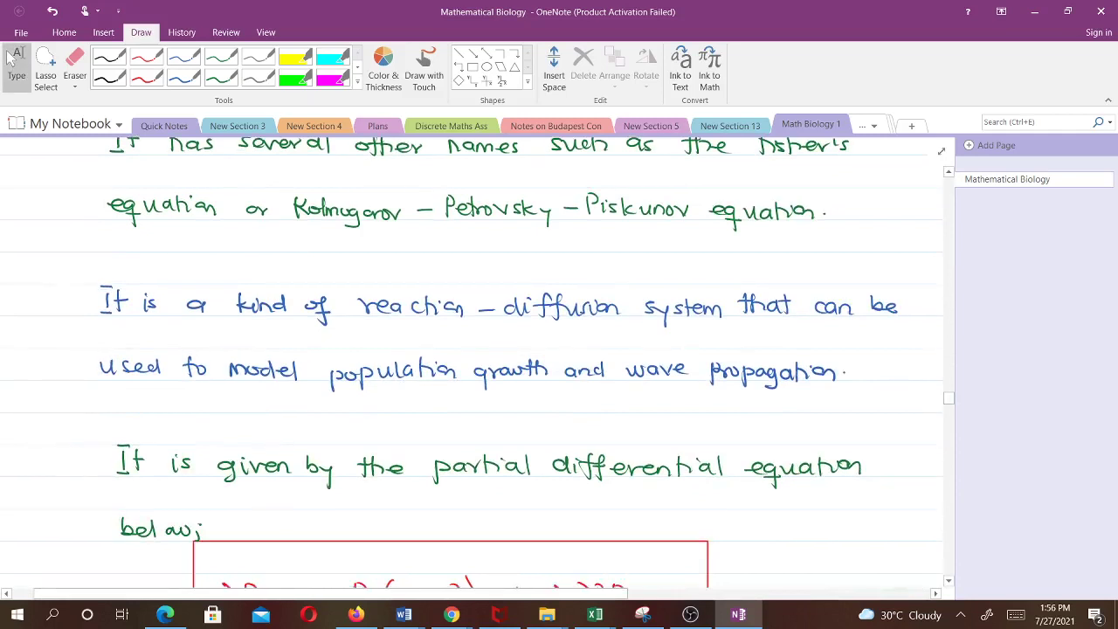
Scroll down until the red-boxed Fisher-Kolmogorov partial differential equation is visible
scroll(472, 367, down, 1)
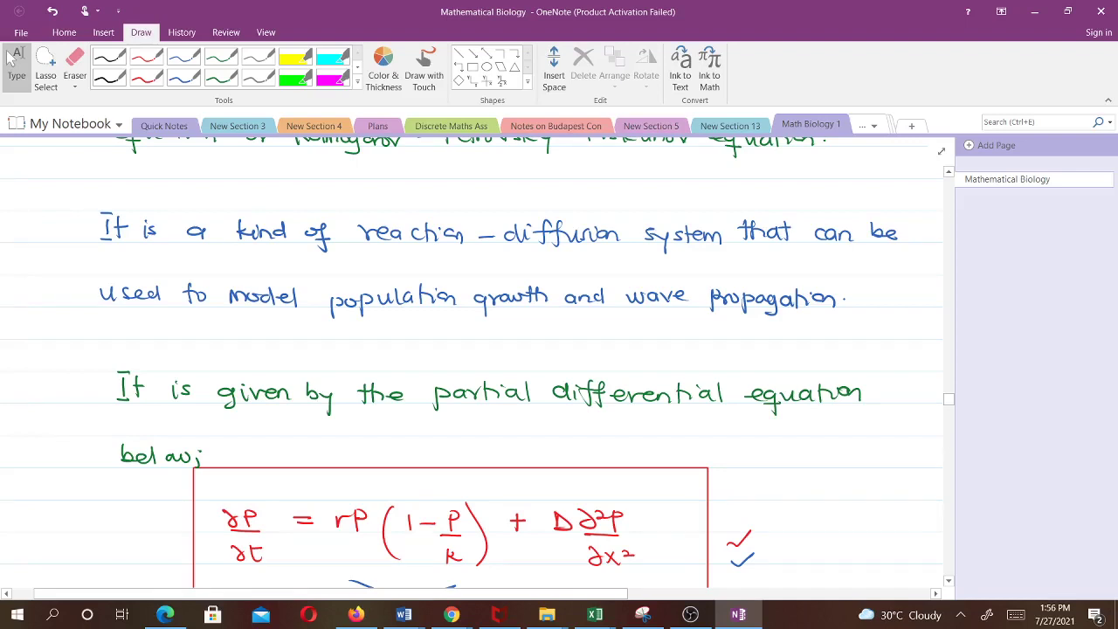
Draw a red tick right of the boxed equation and redraw the logistic-term underline in red
scroll(472, 362, down, 5)
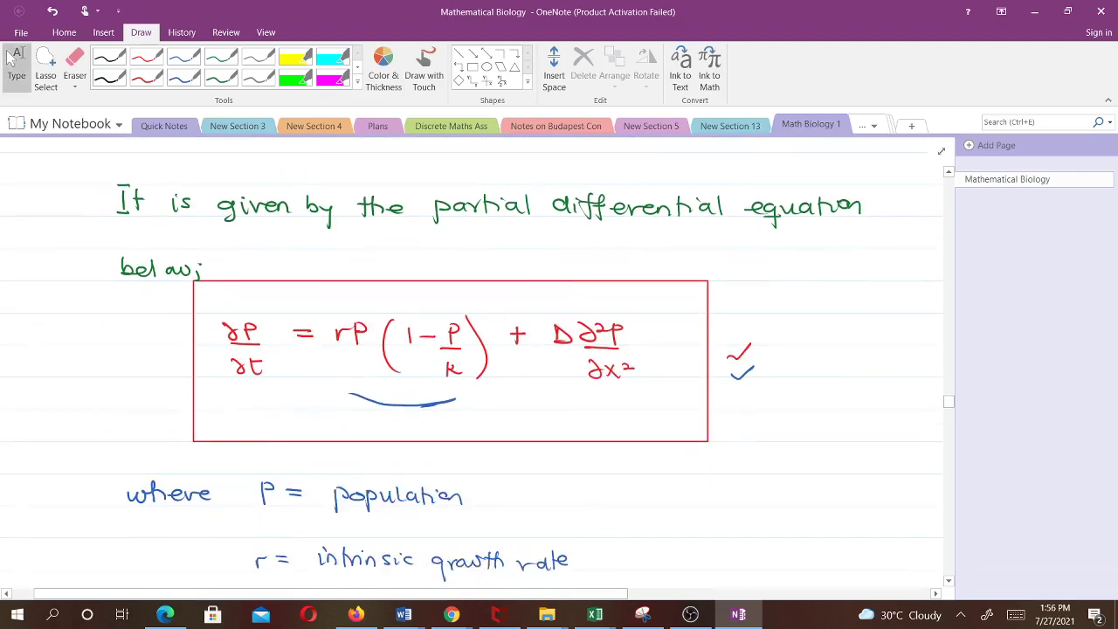
click(146, 76)
drag(785, 336, 818, 320)
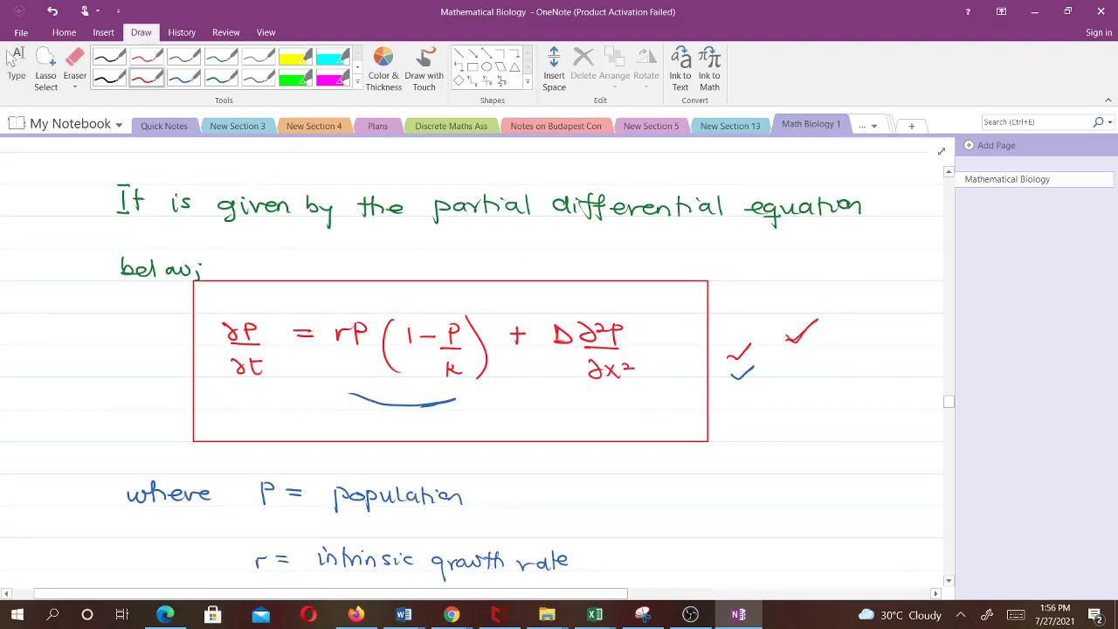
mouse_move(343, 400)
mouse_down()
mouse_move(482, 401)
mouse_move(347, 400)
mouse_move(457, 403)
mouse_up()
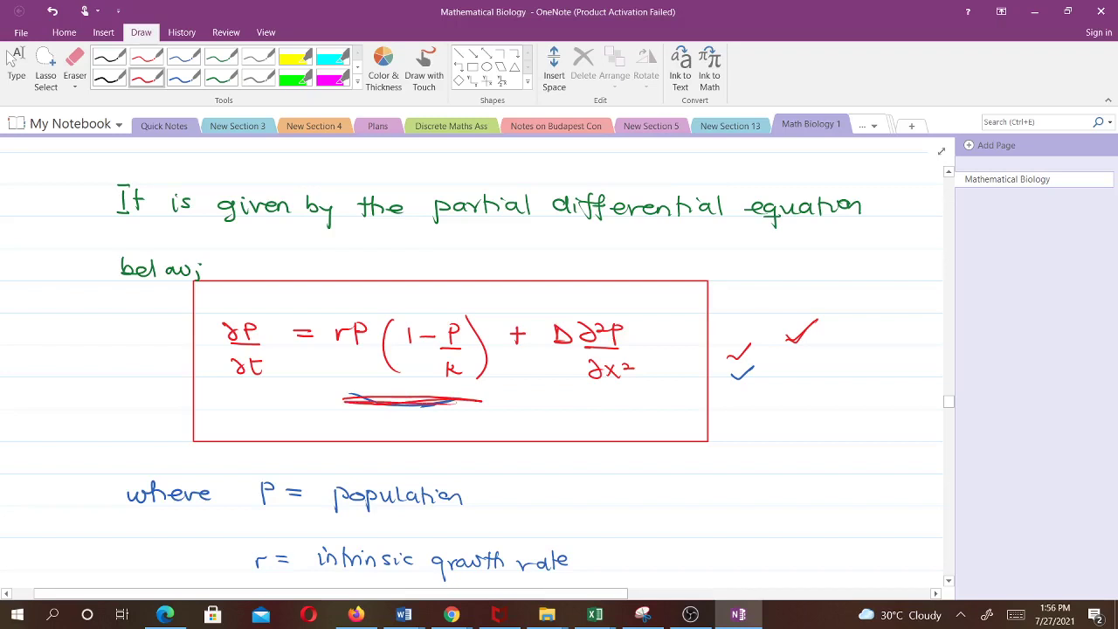
scroll(11, 58, down, 1)
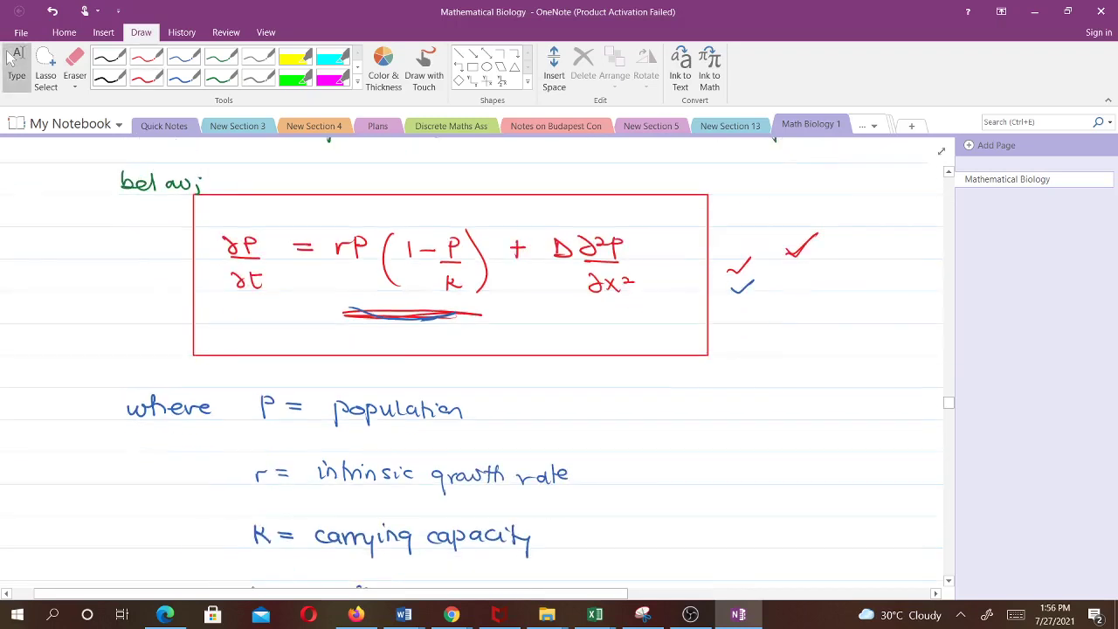
scroll(11, 57, down, 1)
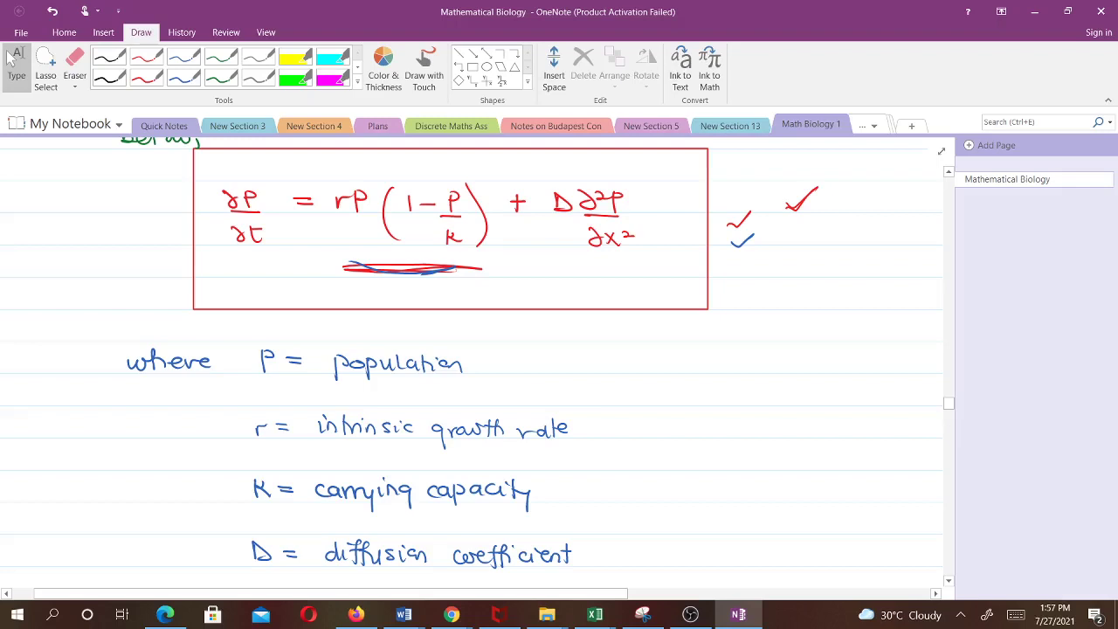
Erase the red c(x,t) and Δc = ∂²c/∂x² notes right of the 1-D equation
scroll(11, 56, down, 9)
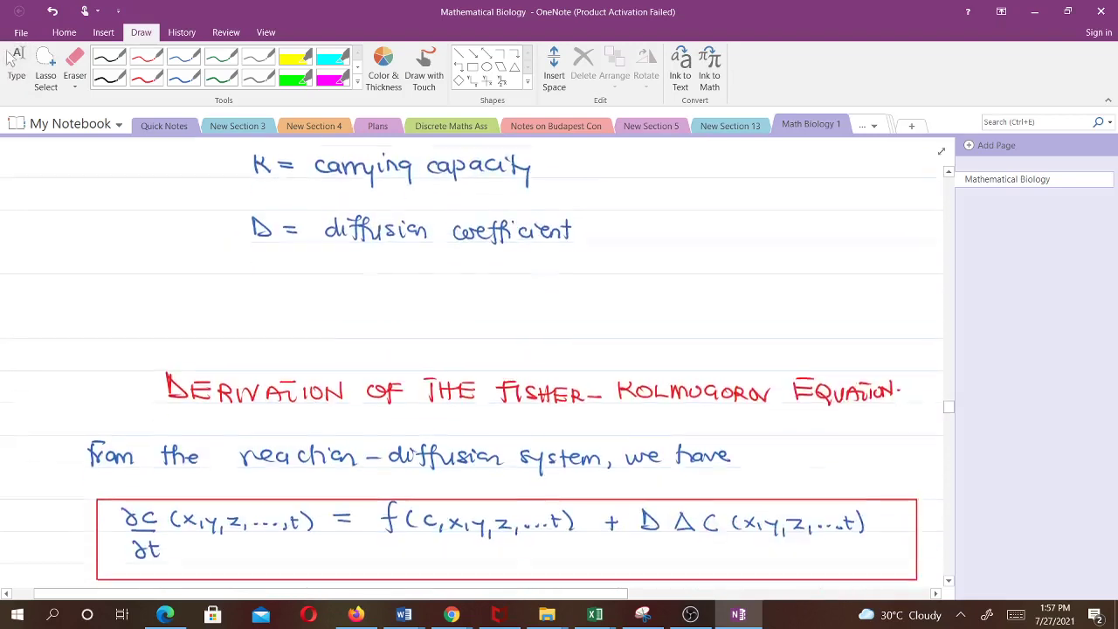
scroll(10, 57, down, 2)
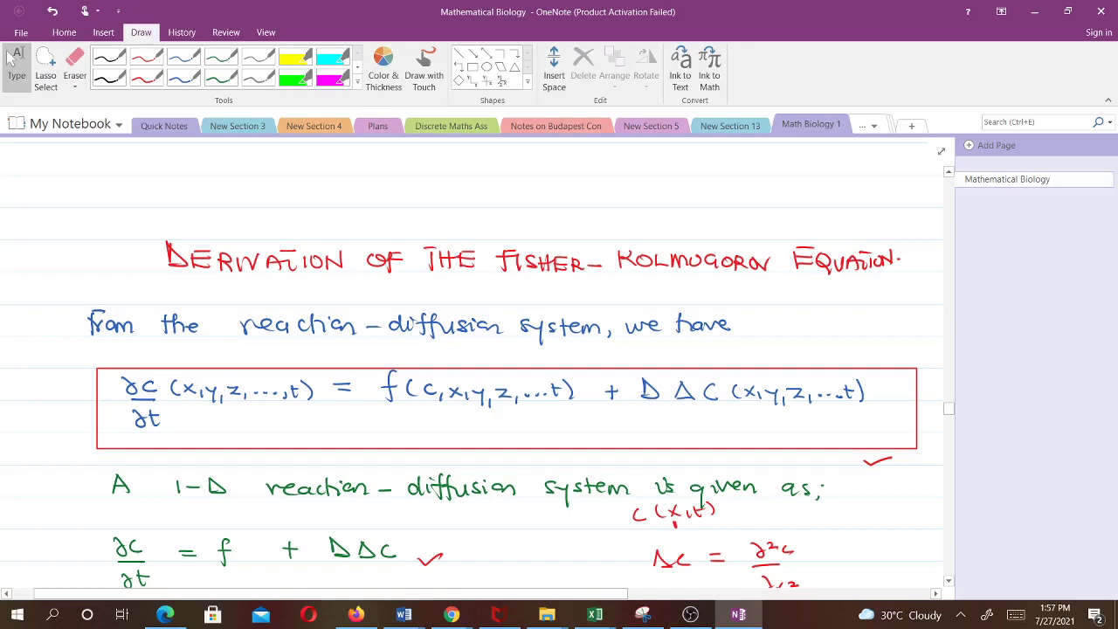
scroll(472, 350, down, 2)
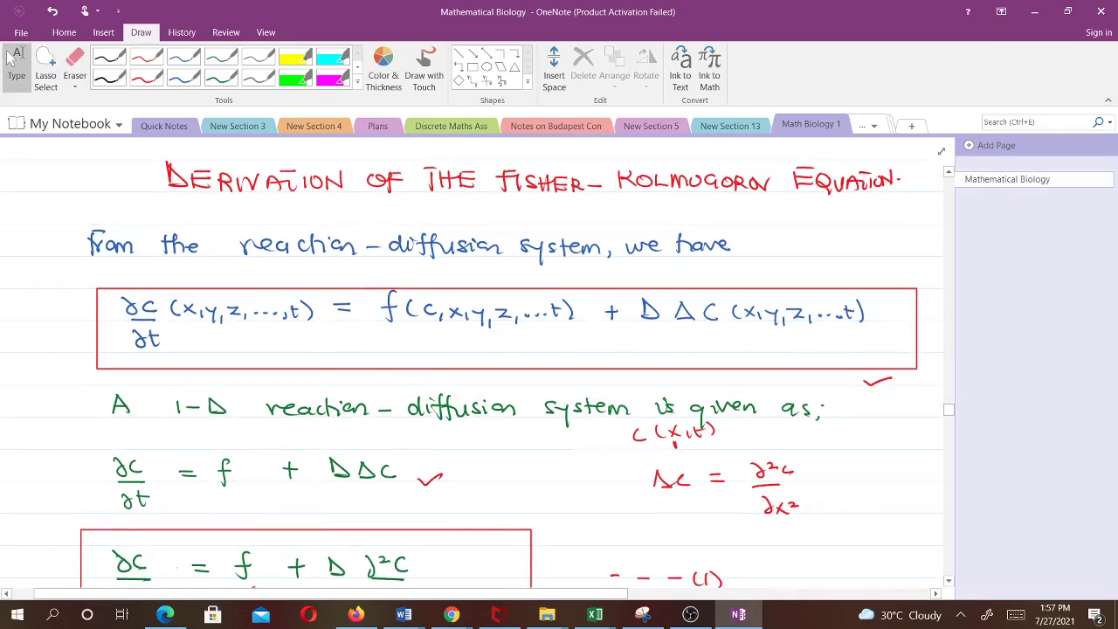
click(146, 77)
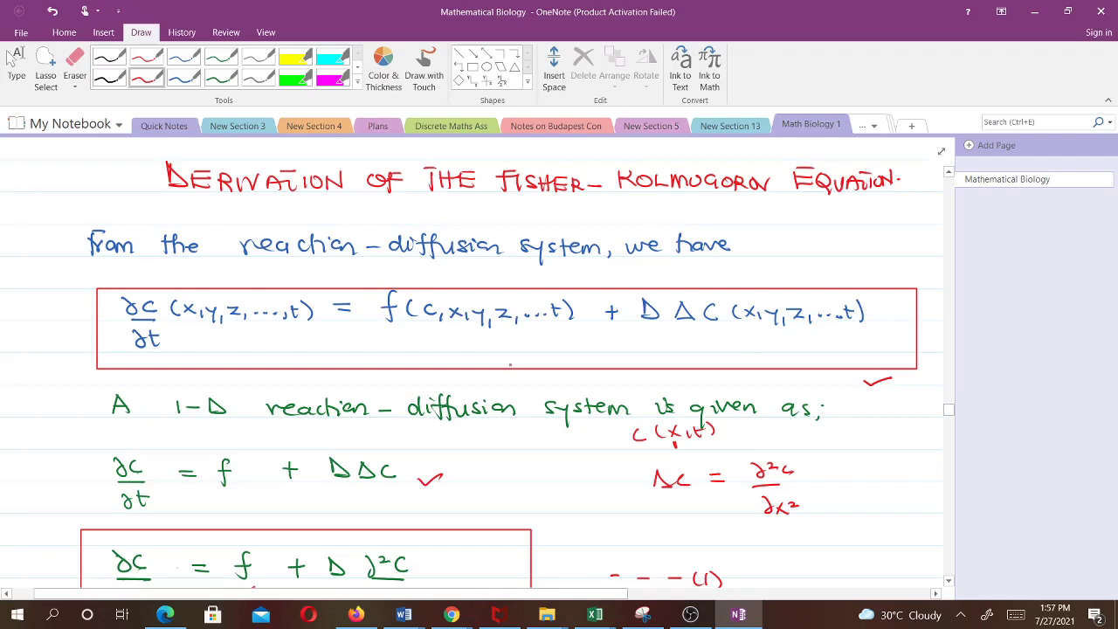
click(74, 66)
mouse_move(628, 445)
mouse_down()
mouse_move(712, 442)
mouse_move(672, 437)
mouse_move(712, 432)
mouse_move(716, 487)
mouse_move(680, 490)
mouse_move(725, 459)
mouse_move(782, 496)
mouse_up()
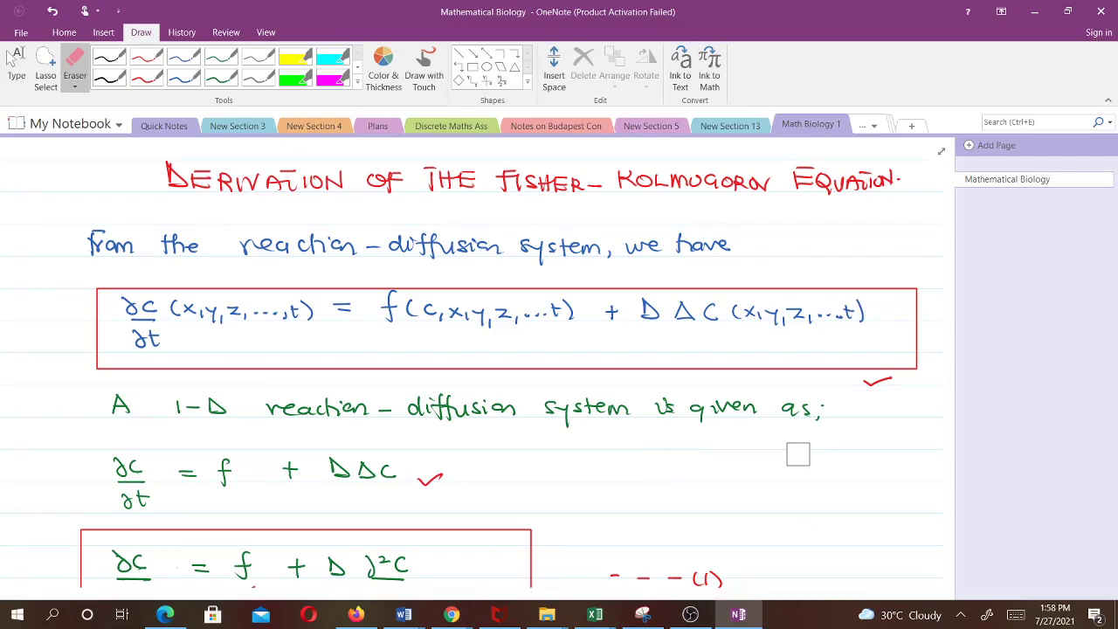
Write c(x,t) in red beside the 1-D reaction-diffusion equation
scroll(798, 454, down, 1)
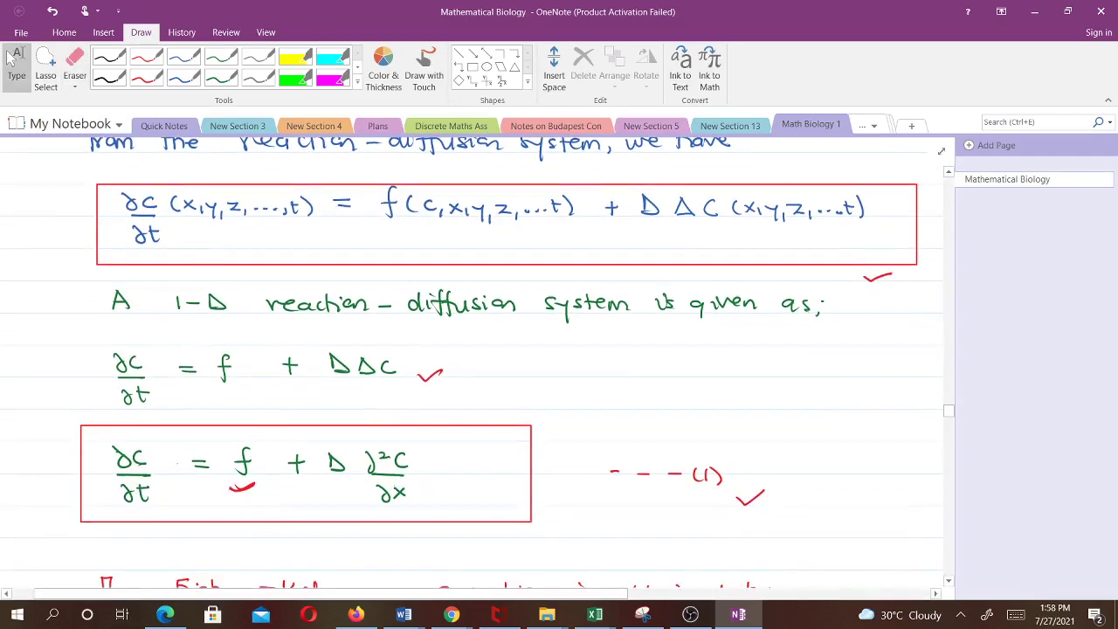
click(75, 66)
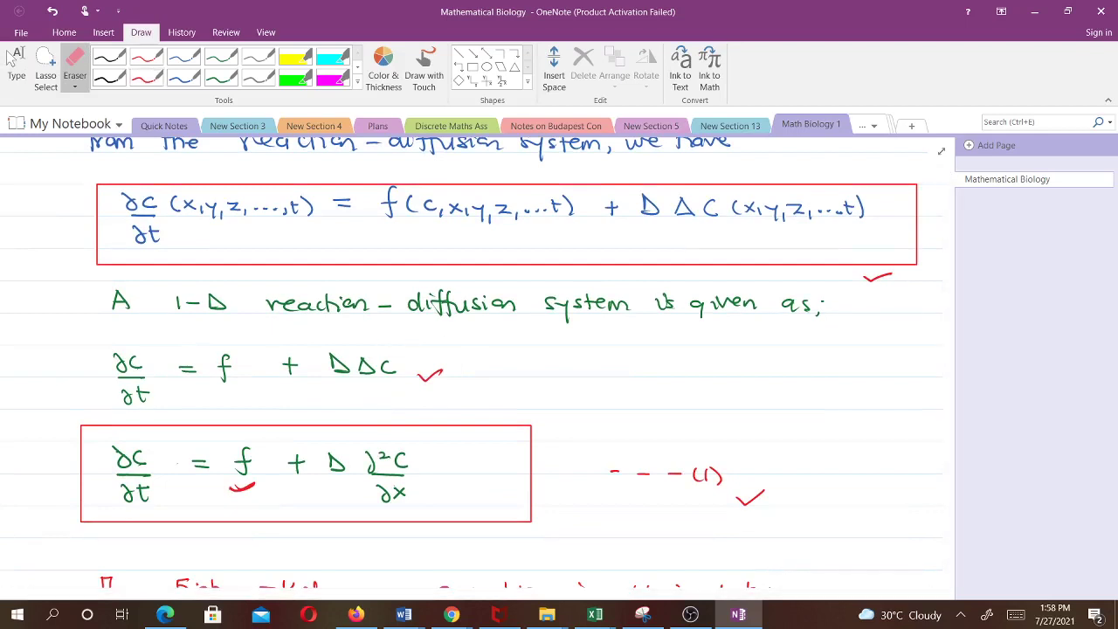
click(147, 76)
click(143, 79)
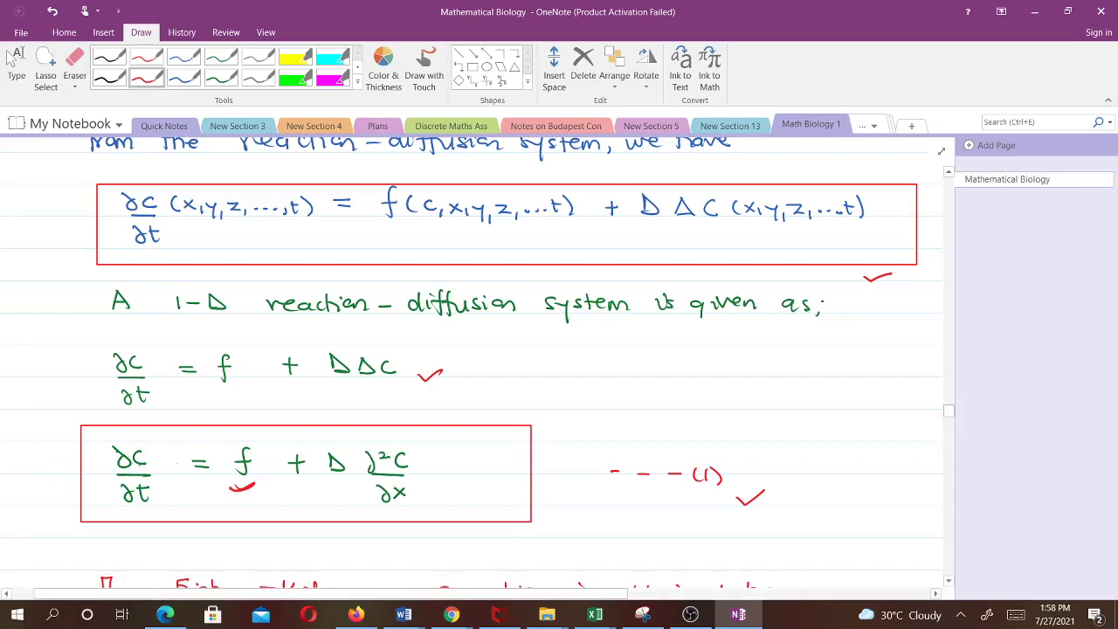
mouse_move(697, 381)
mouse_down()
mouse_move(754, 387)
mouse_move(773, 370)
mouse_move(743, 416)
mouse_up()
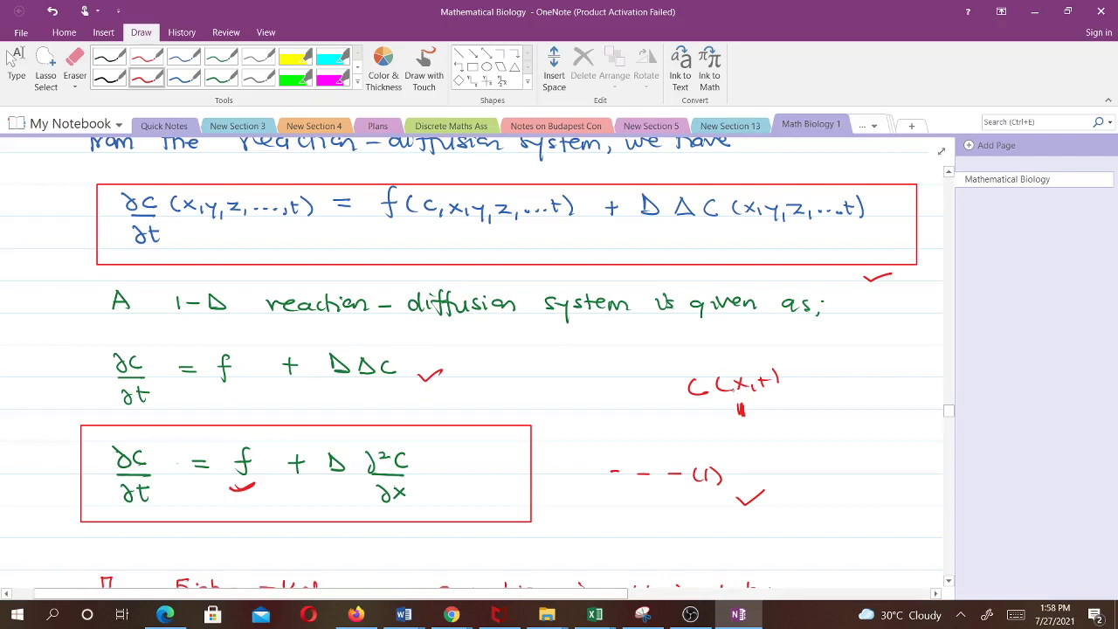
Write ∂²c/∂x² at right, square the ∂x in the box, and tick the equation in red
mouse_move(817, 402)
mouse_down()
mouse_move(867, 399)
mouse_move(831, 424)
mouse_move(863, 424)
mouse_move(861, 452)
mouse_up()
mouse_move(861, 440)
mouse_down()
mouse_move(845, 453)
mouse_move(885, 439)
mouse_up()
drag(407, 481, 417, 487)
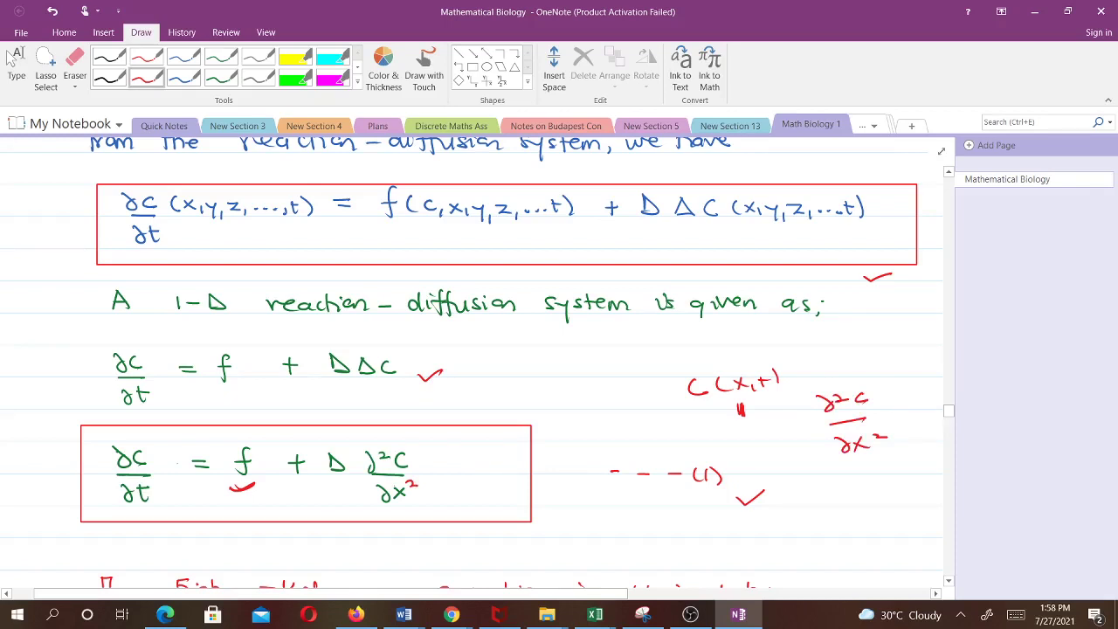
drag(543, 507, 564, 500)
Touch up the red mark under f and underline the logistic expression more heavily
scroll(472, 358, down, 5)
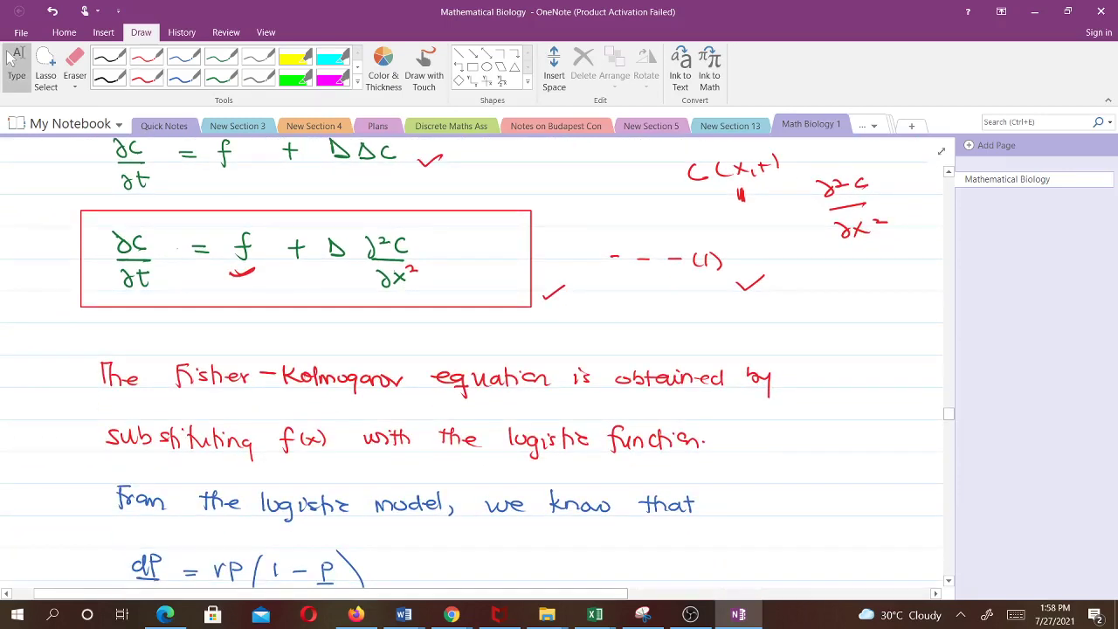
mouse_move(227, 278)
mouse_down()
mouse_move(264, 269)
mouse_move(224, 280)
mouse_up()
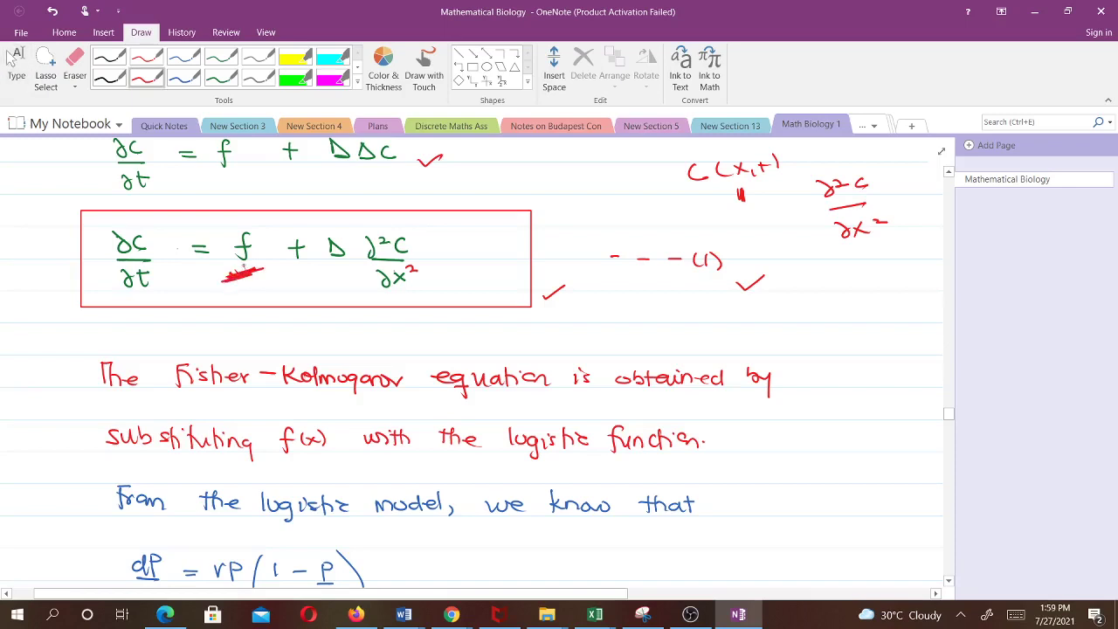
scroll(11, 57, down, 5)
click(16, 63)
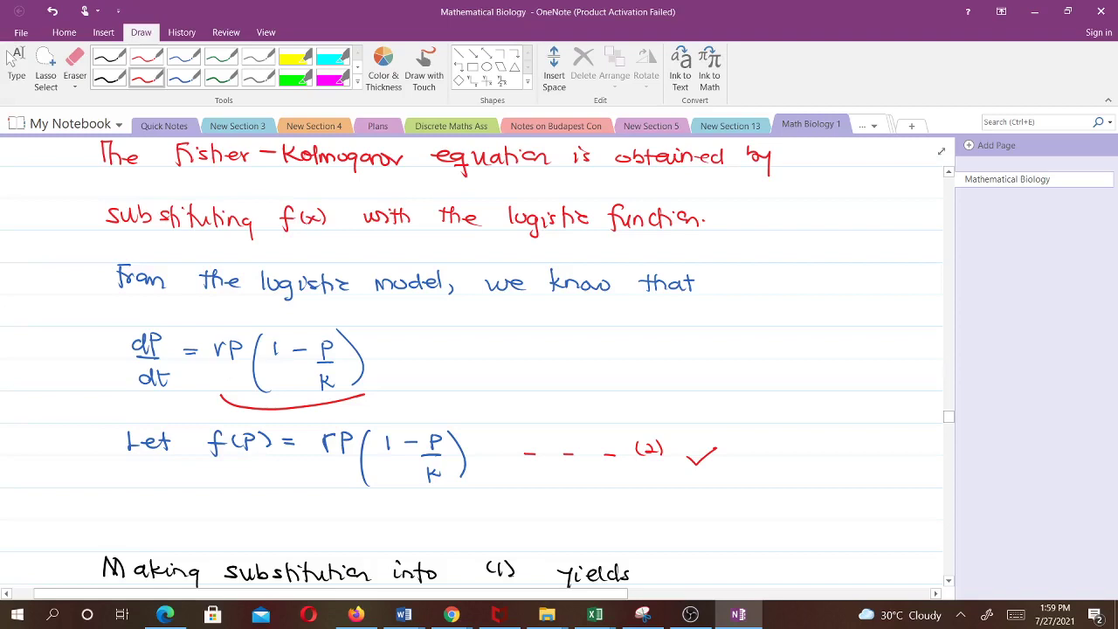
mouse_move(222, 395)
mouse_down()
mouse_move(273, 407)
mouse_move(376, 392)
mouse_move(220, 404)
mouse_up()
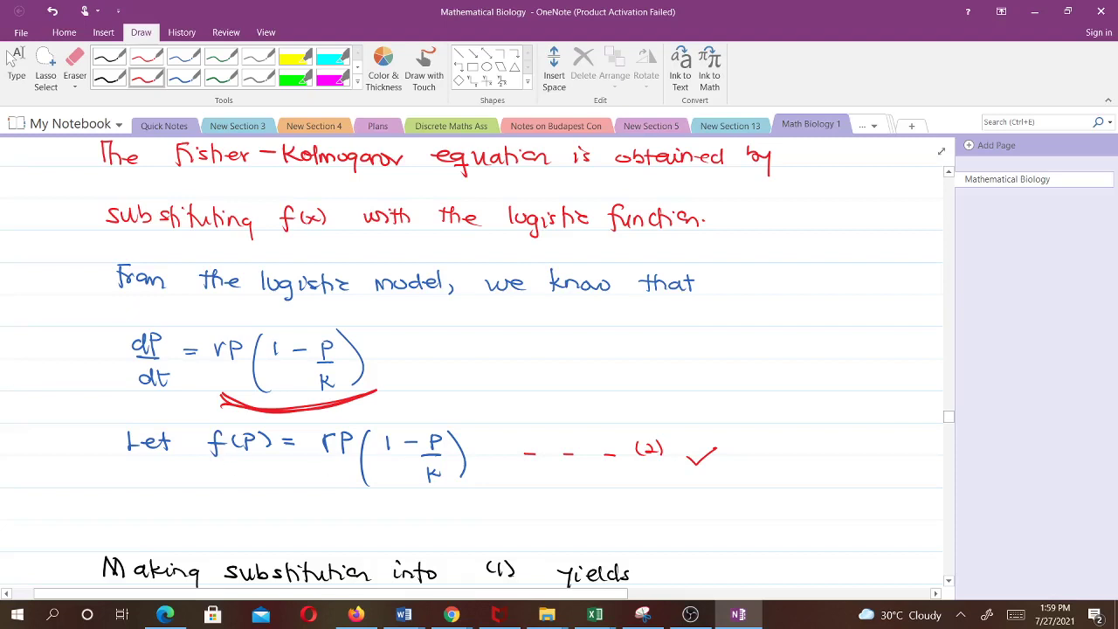
scroll(472, 350, down, 2)
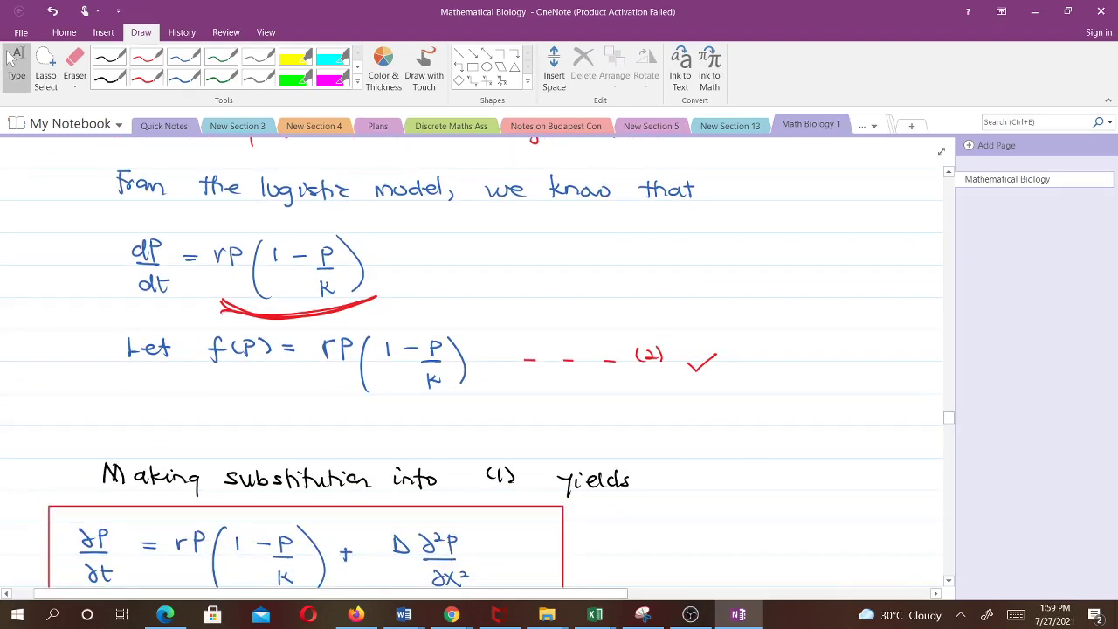
Tick the boxed substituted equation in red and scroll to the Fisher–Kolmogorov Equation note
click(146, 77)
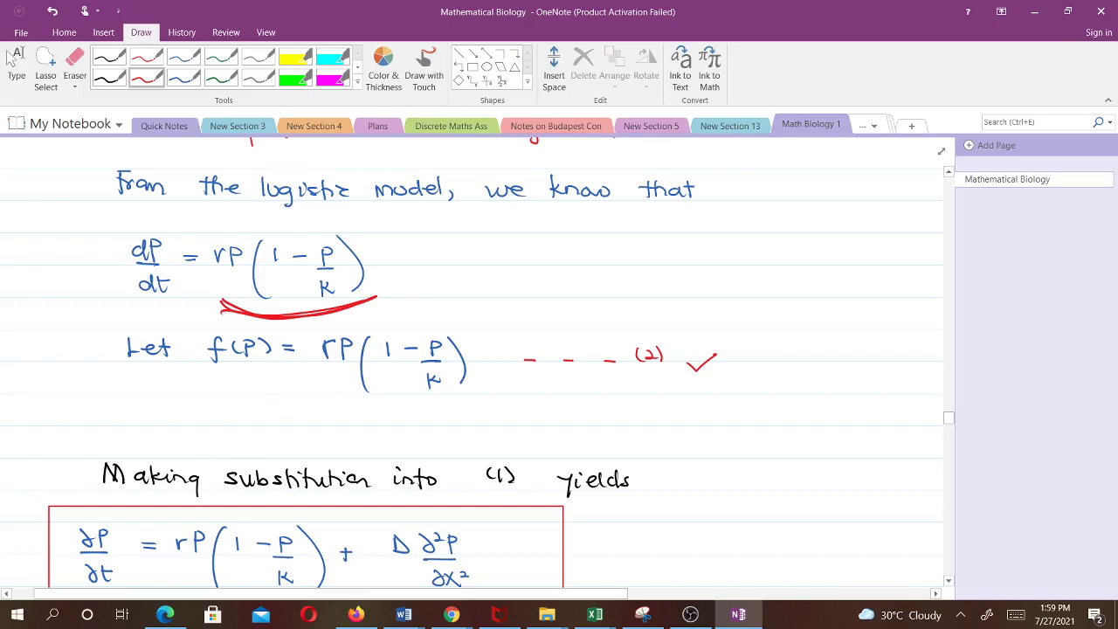
scroll(472, 349, up, 10)
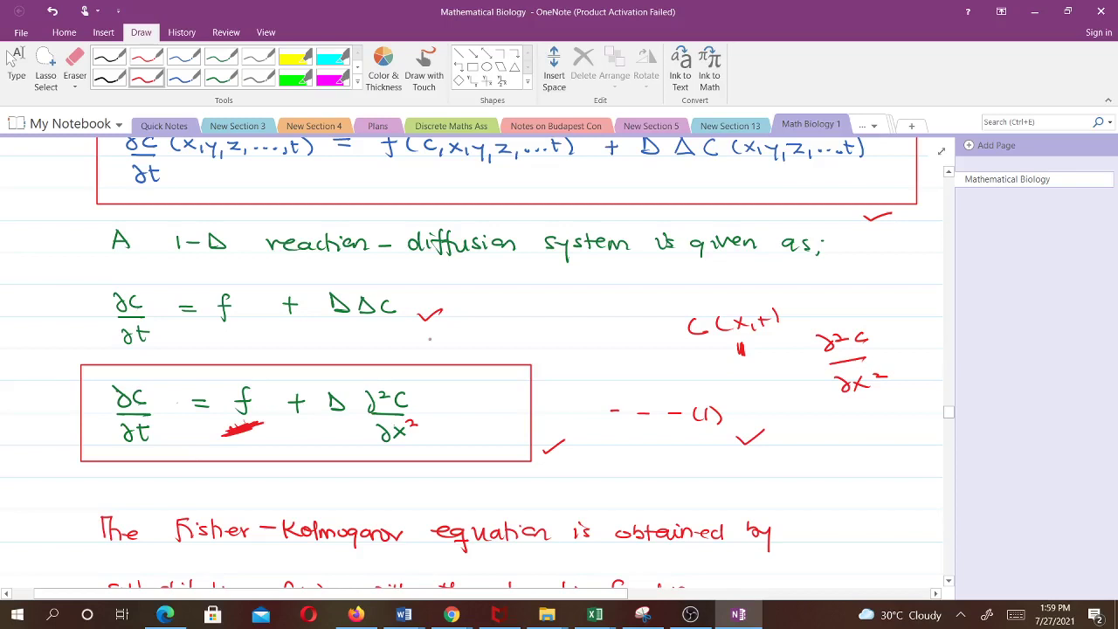
scroll(429, 339, down, 13)
scroll(472, 349, down, 3)
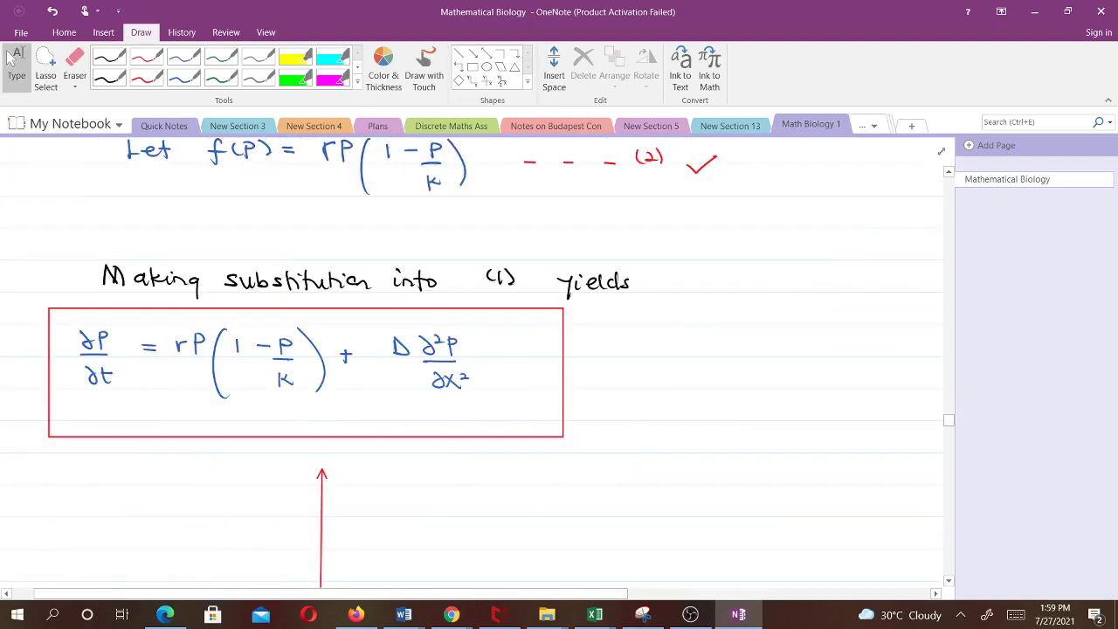
click(146, 77)
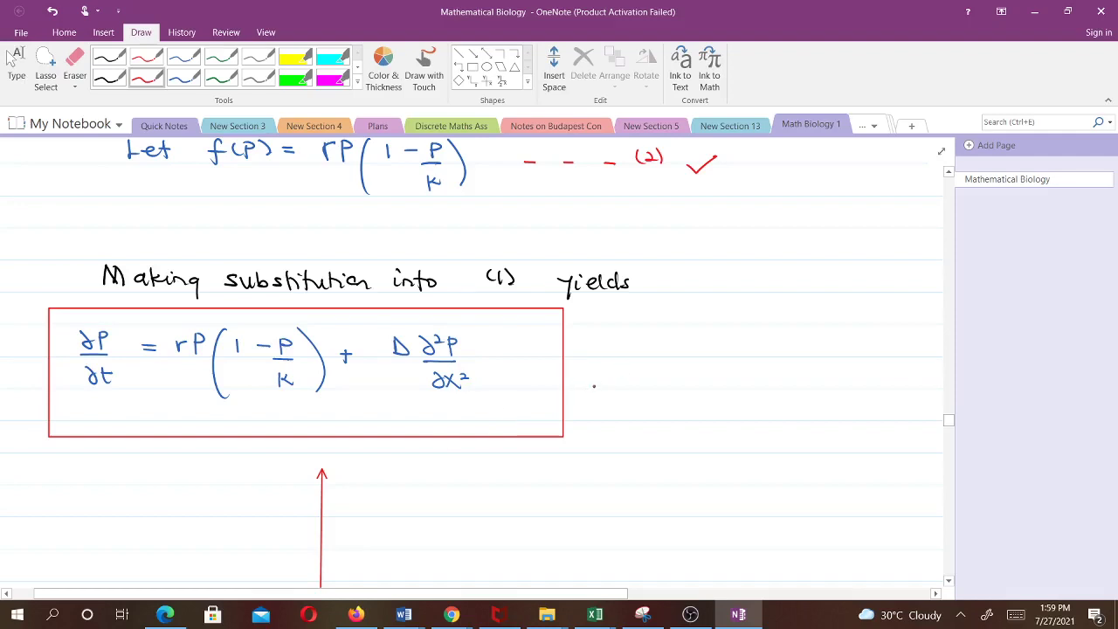
drag(600, 385, 627, 378)
click(10, 58)
scroll(472, 367, down, 5)
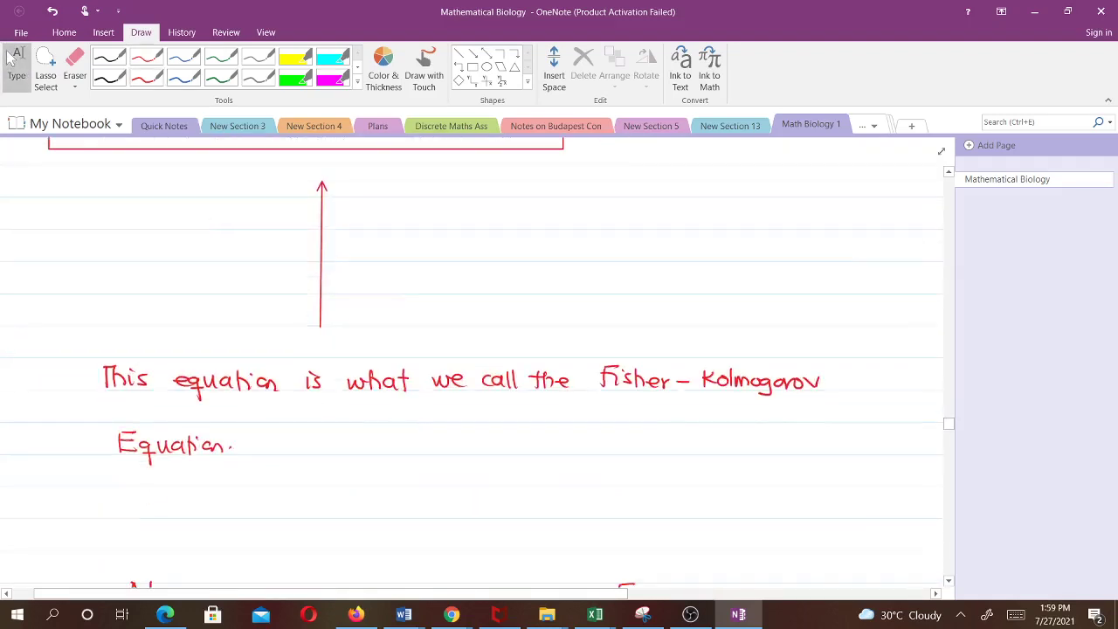
Erase the red x, the arrows beside ∂²P/∂x², and the red tick after equation (1)
scroll(472, 358, down, 2)
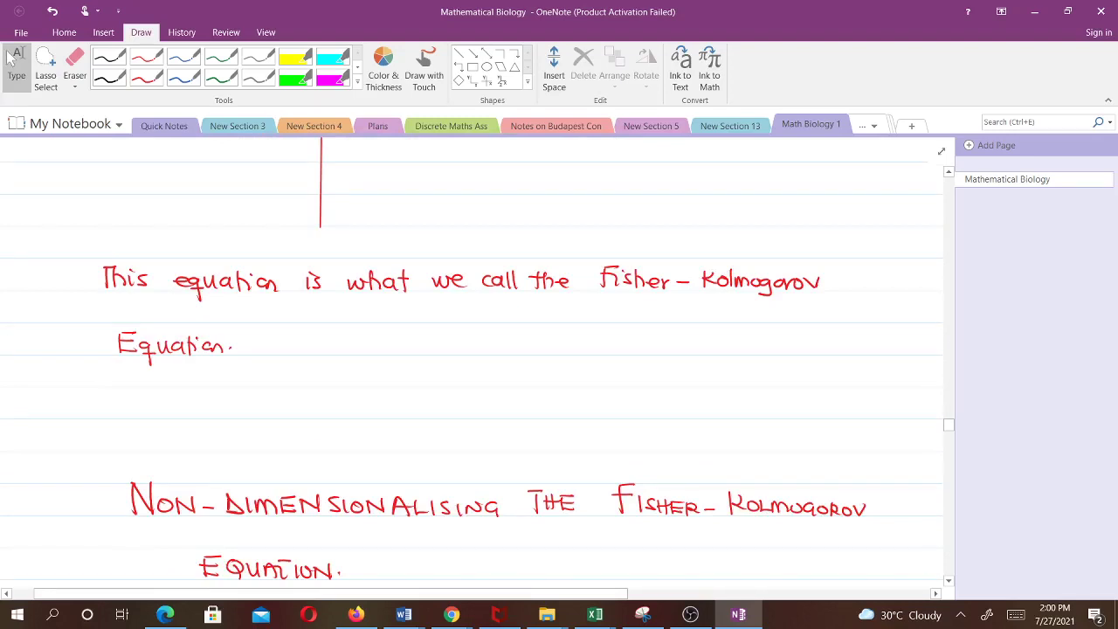
scroll(472, 359, down, 5)
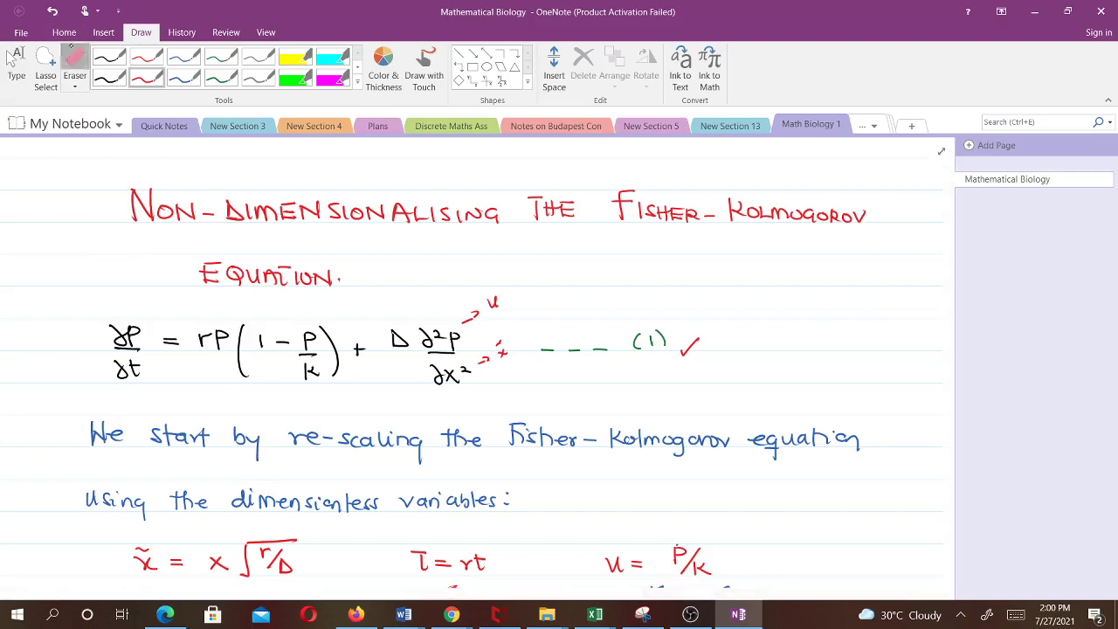
click(75, 61)
click(512, 360)
mouse_move(512, 360)
mouse_down()
mouse_move(492, 352)
mouse_move(499, 324)
mouse_move(480, 305)
mouse_up()
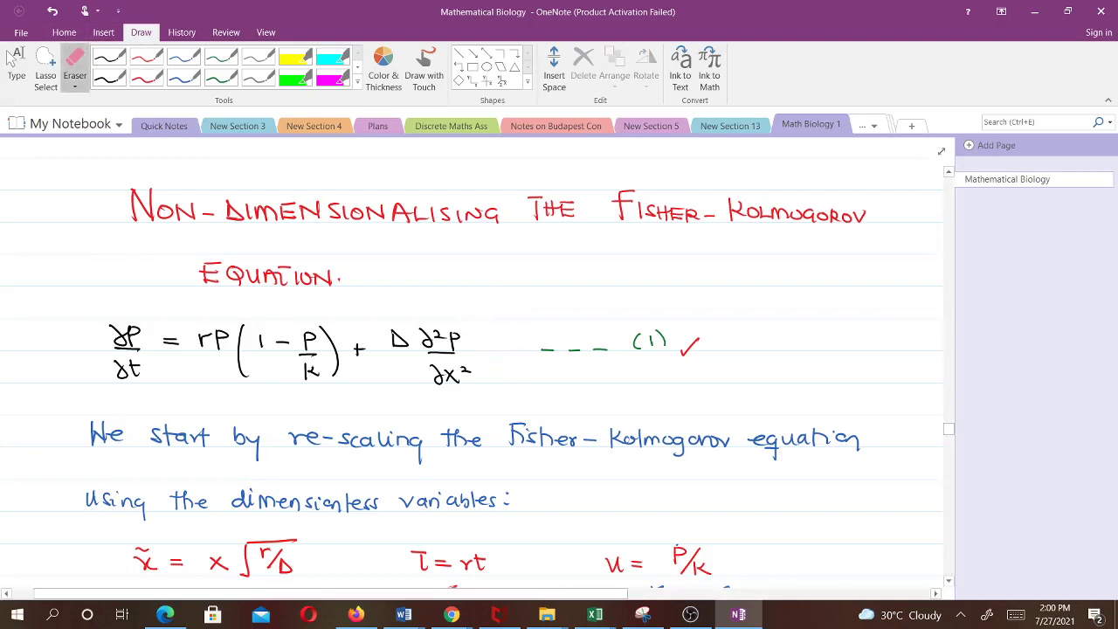
drag(704, 343, 682, 346)
scroll(471, 362, down, 3)
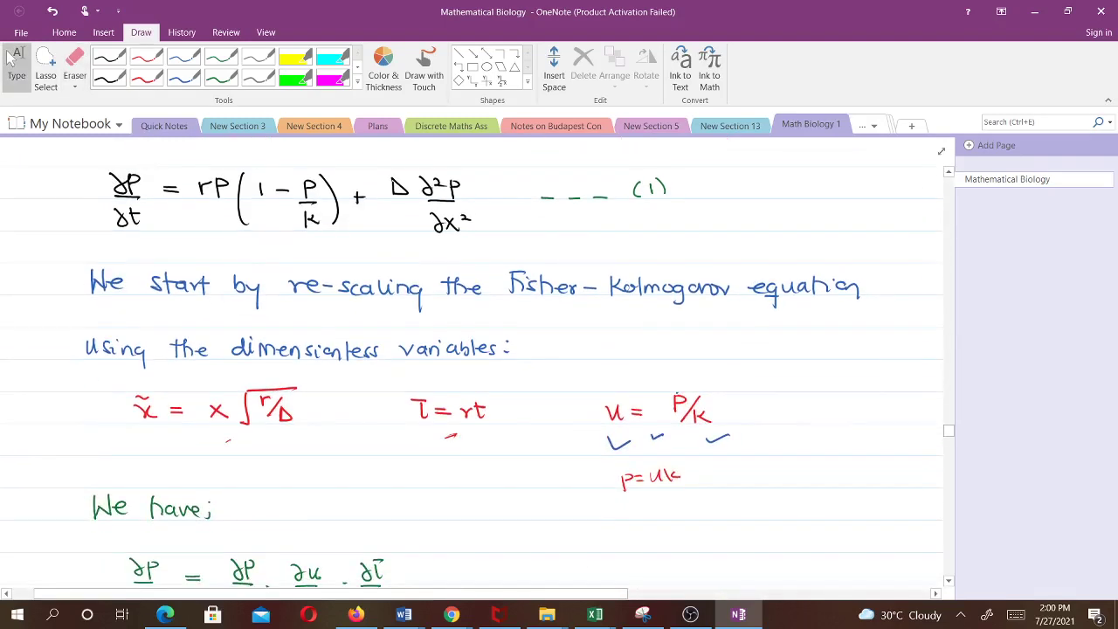
Erase the red ticks and p = uK note under the dimensionless variables
click(74, 63)
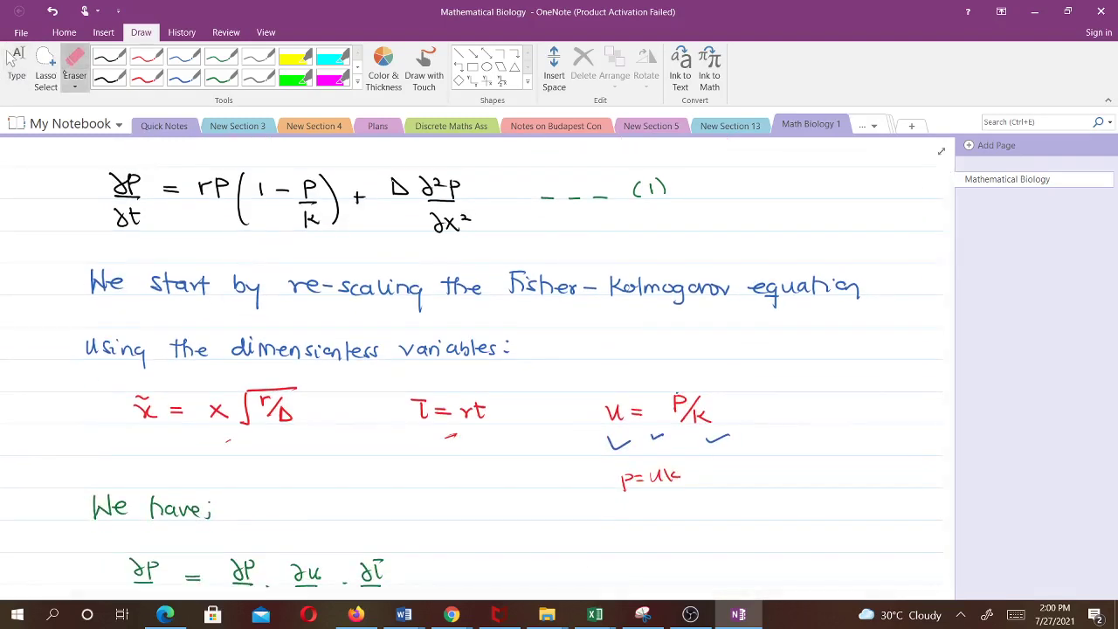
drag(436, 447, 450, 440)
mouse_move(588, 449)
mouse_down()
mouse_move(727, 445)
mouse_move(628, 482)
mouse_move(645, 484)
mouse_move(602, 449)
mouse_up()
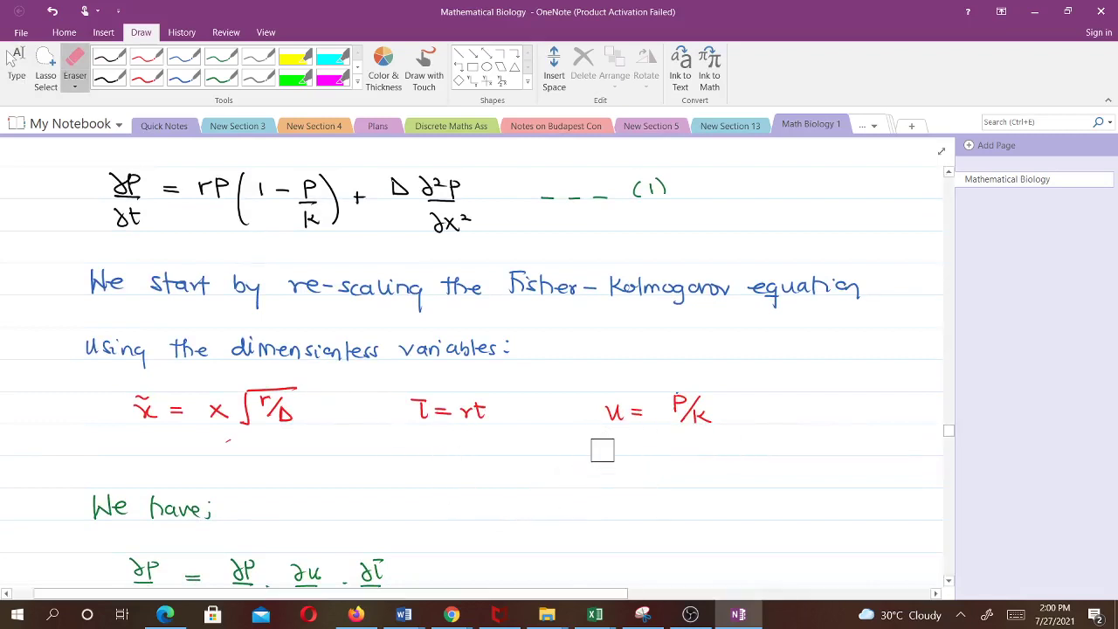
Add small blue ticks under equation (1), the x̃ definition and τ = rt
click(183, 77)
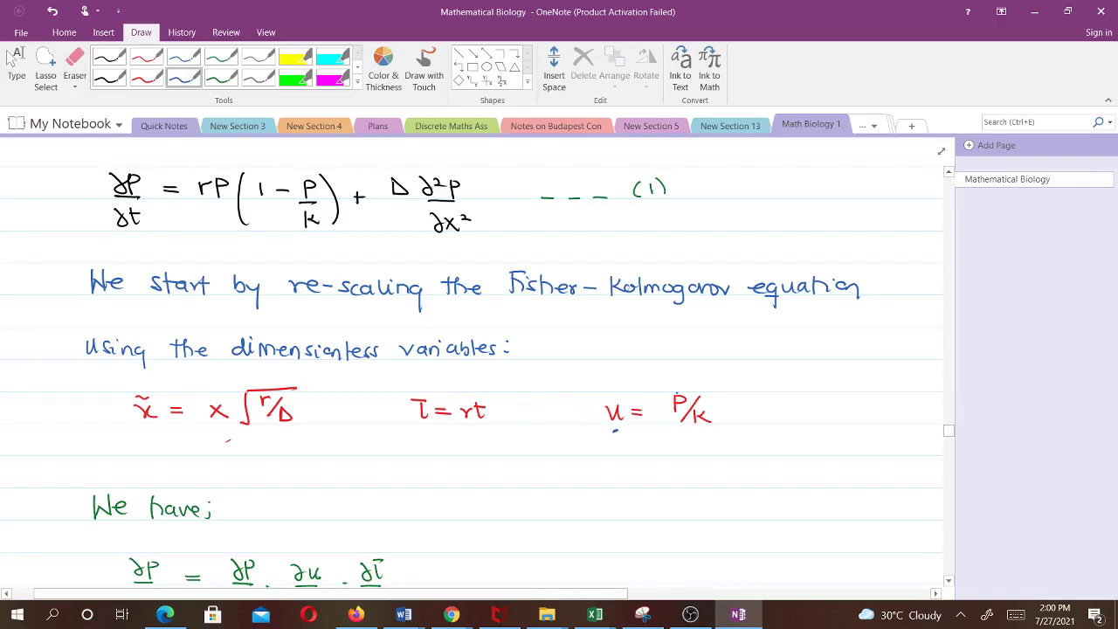
drag(512, 230, 526, 227)
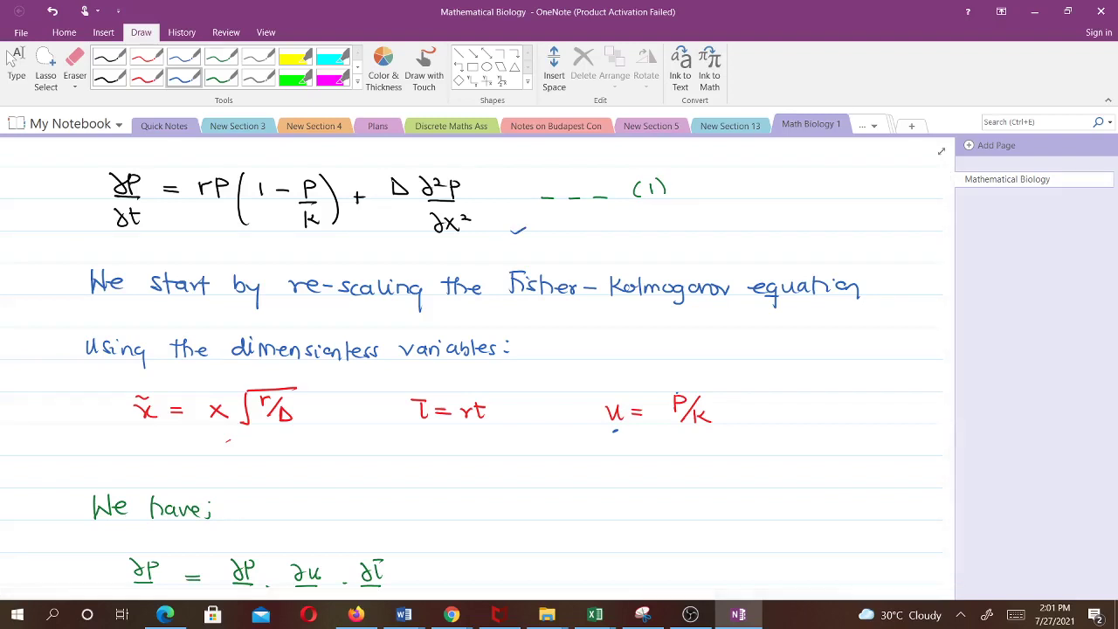
click(145, 433)
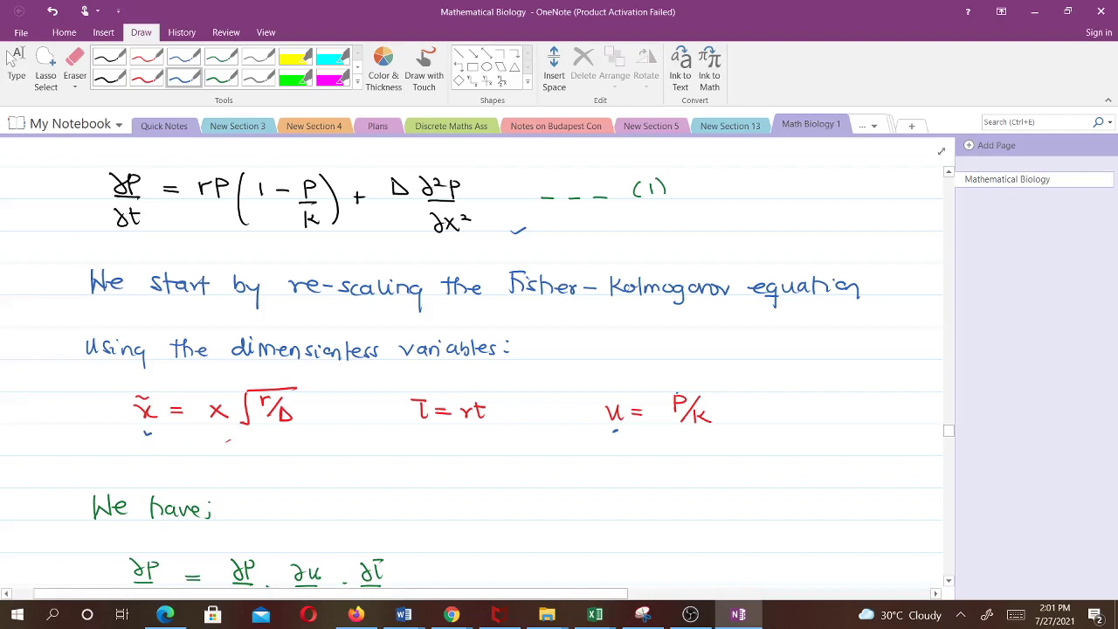
drag(426, 428, 438, 427)
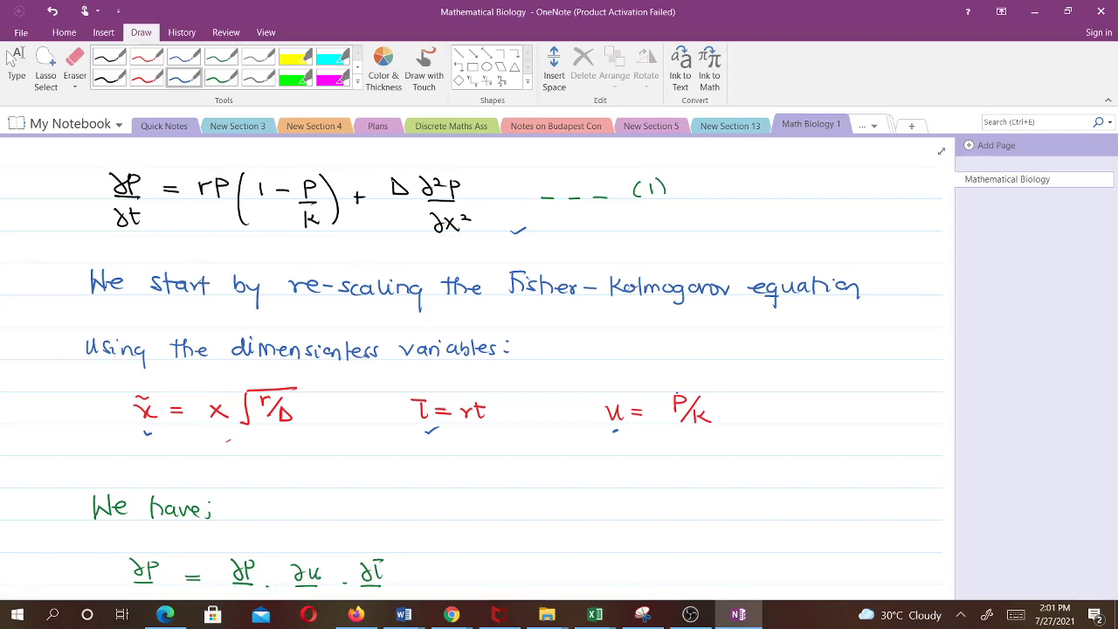
Write p = uK in blue beside 'We have;'
scroll(11, 60, down, 1)
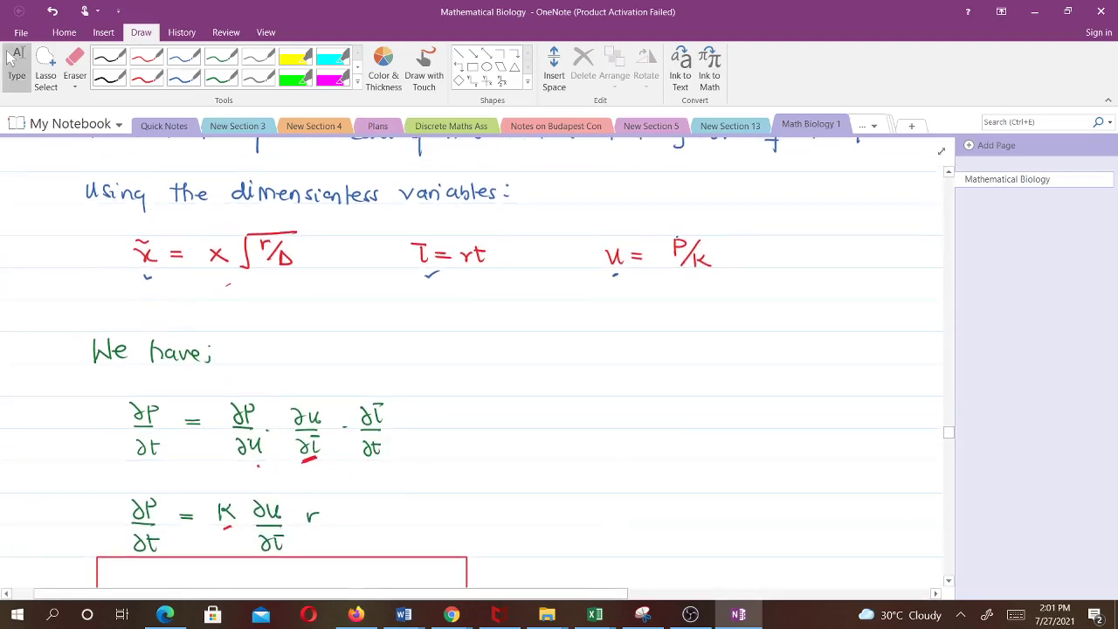
click(183, 77)
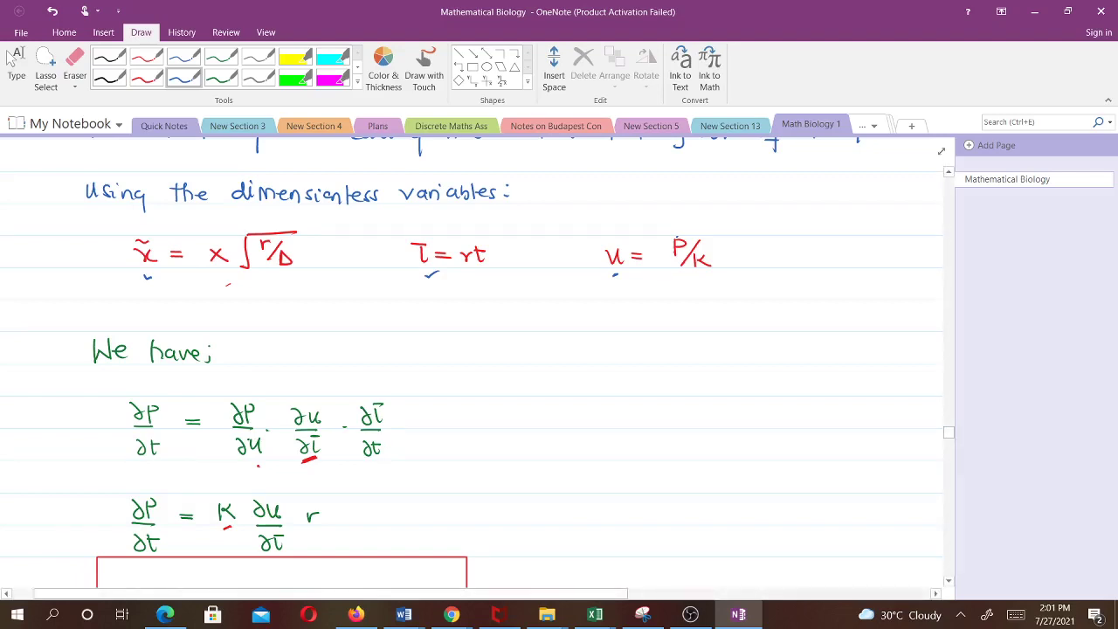
scroll(471, 349, down, 1)
scroll(472, 349, up, 2)
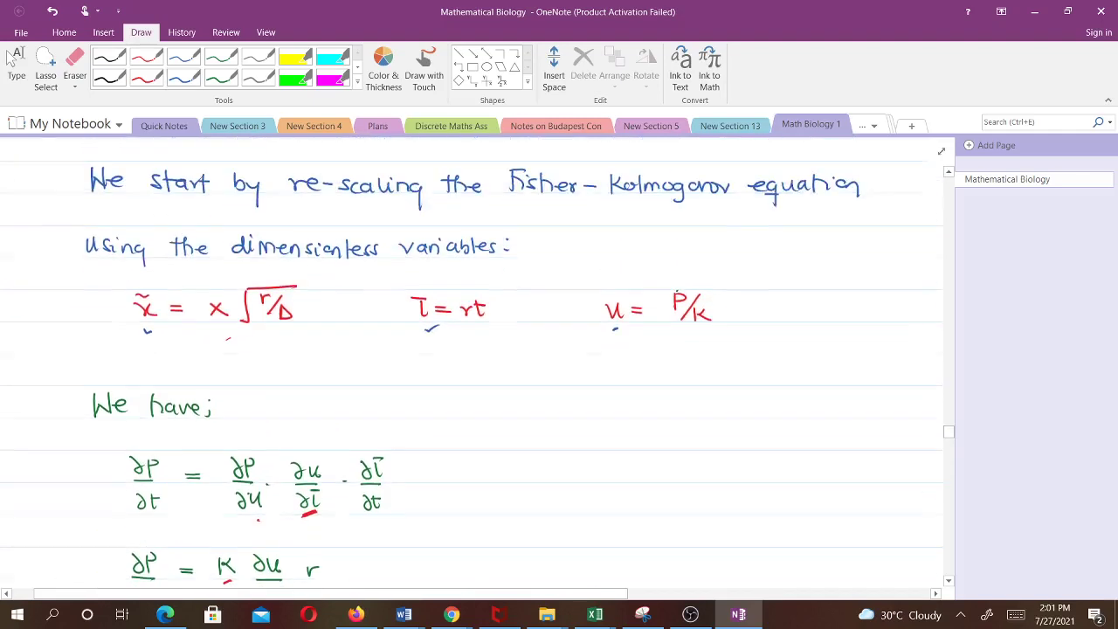
click(183, 78)
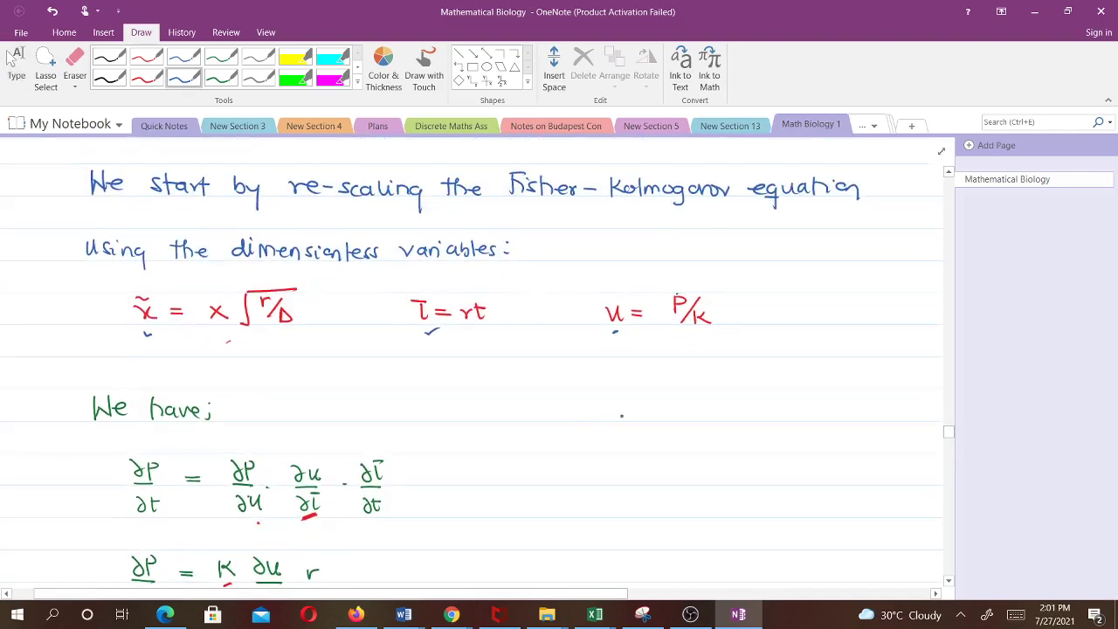
mouse_move(625, 400)
mouse_down()
mouse_move(627, 420)
mouse_move(653, 401)
mouse_move(698, 399)
mouse_up()
Mark the K in the second equation and tick the boxed result (a) in blue
scroll(659, 420, down, 4)
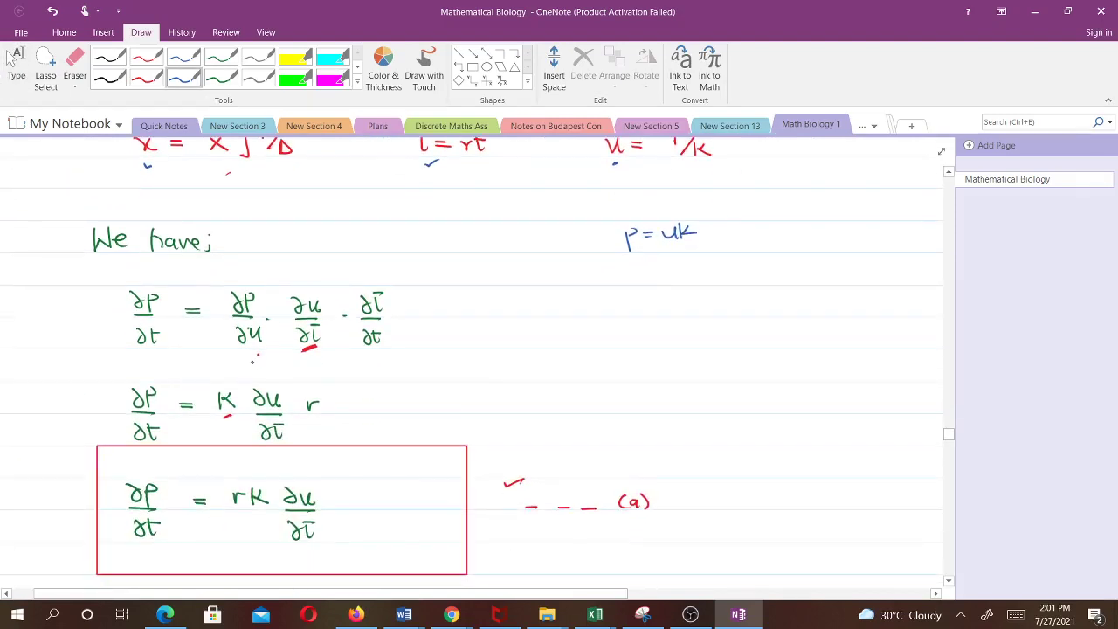
drag(224, 417, 237, 418)
scroll(472, 358, up, 2)
drag(423, 251, 442, 247)
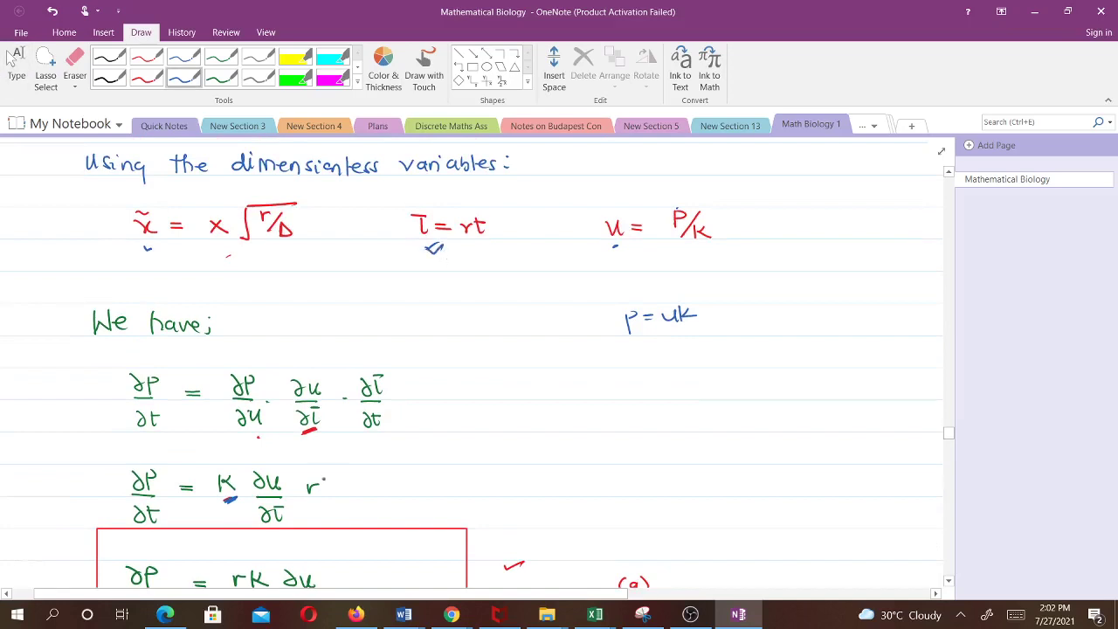
scroll(472, 364, down, 4)
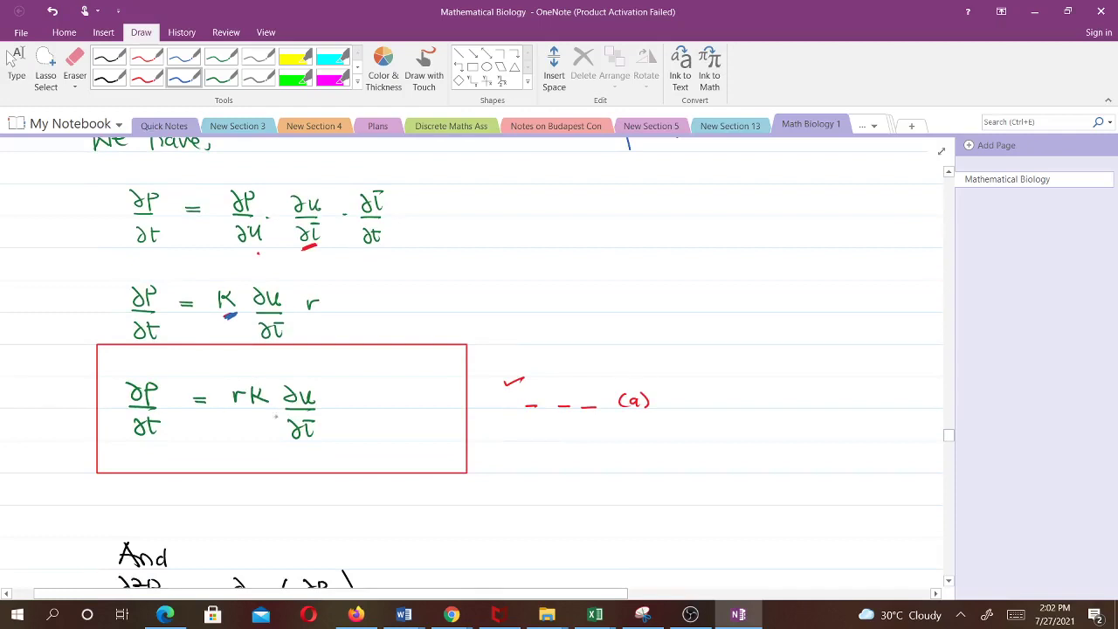
drag(651, 426, 682, 420)
click(147, 77)
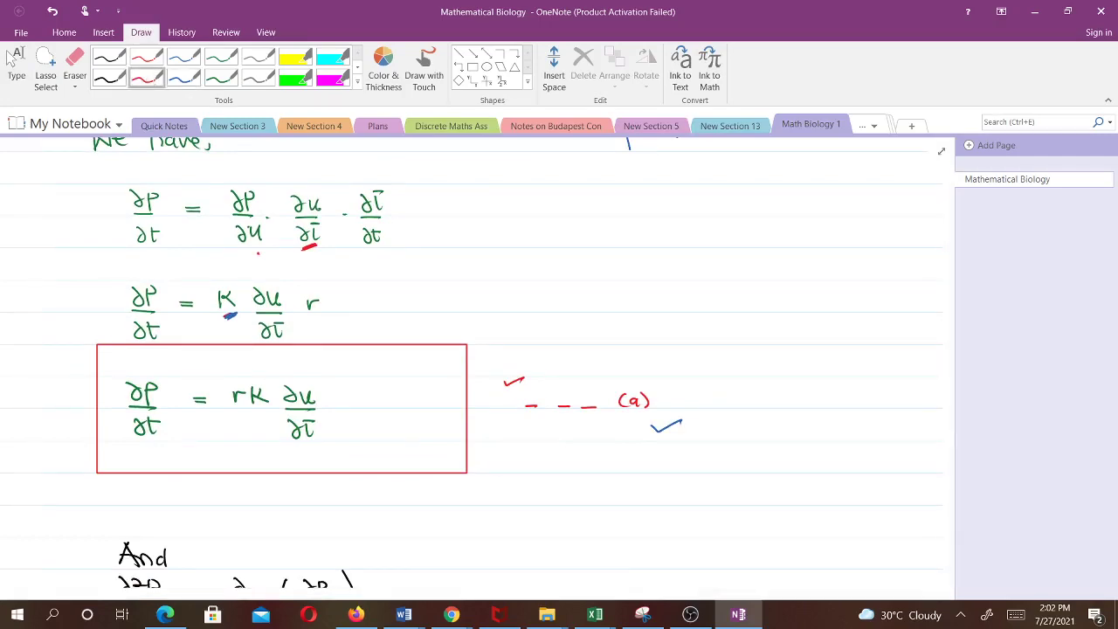
scroll(472, 367, down, 3)
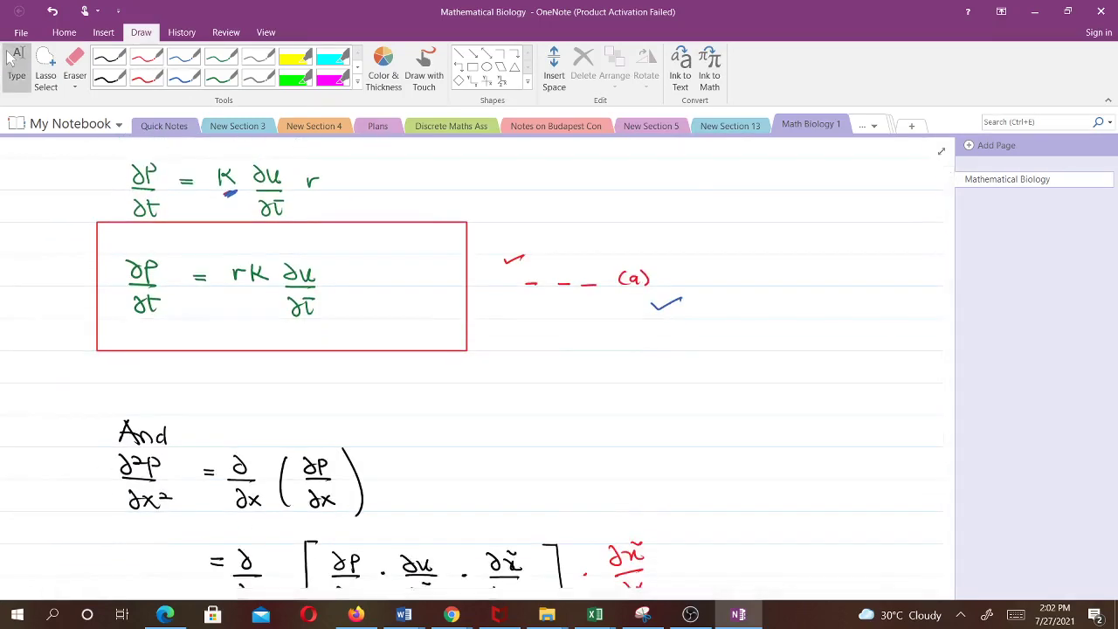
Draw red marks under equation (1), including under its ∂x² term
scroll(472, 367, up, 3)
scroll(471, 367, up, 10)
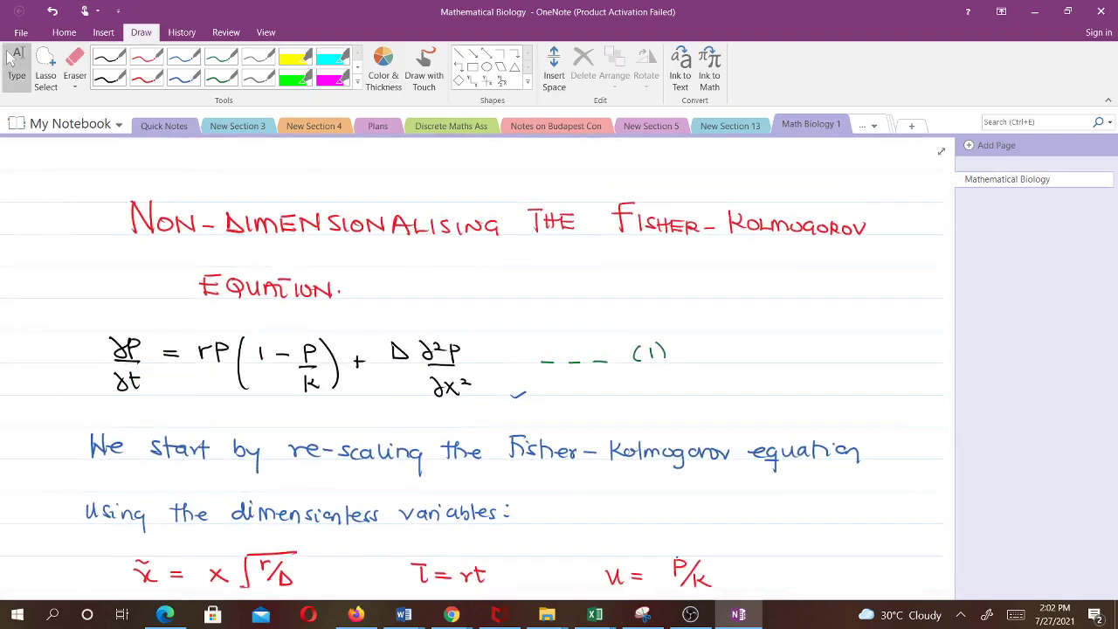
drag(104, 404, 124, 401)
drag(436, 406, 460, 404)
Tick the ∂P/∂x bracket, mark its ∂x, and jot a red derivative note with respect to x
scroll(472, 367, down, 12)
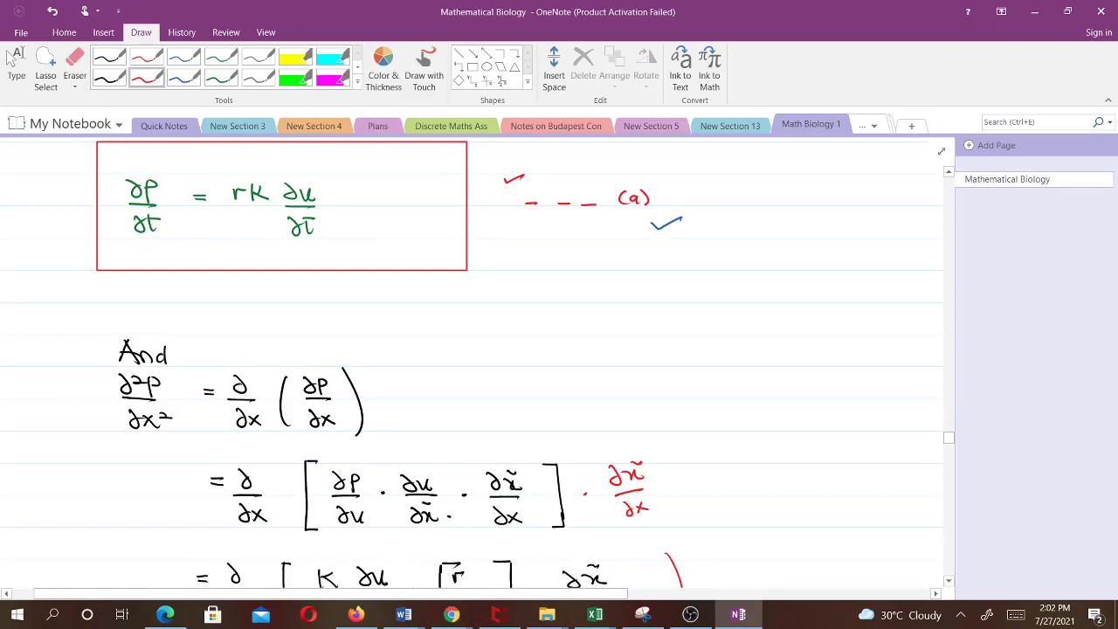
drag(379, 398, 394, 395)
drag(312, 441, 334, 440)
scroll(472, 367, down, 3)
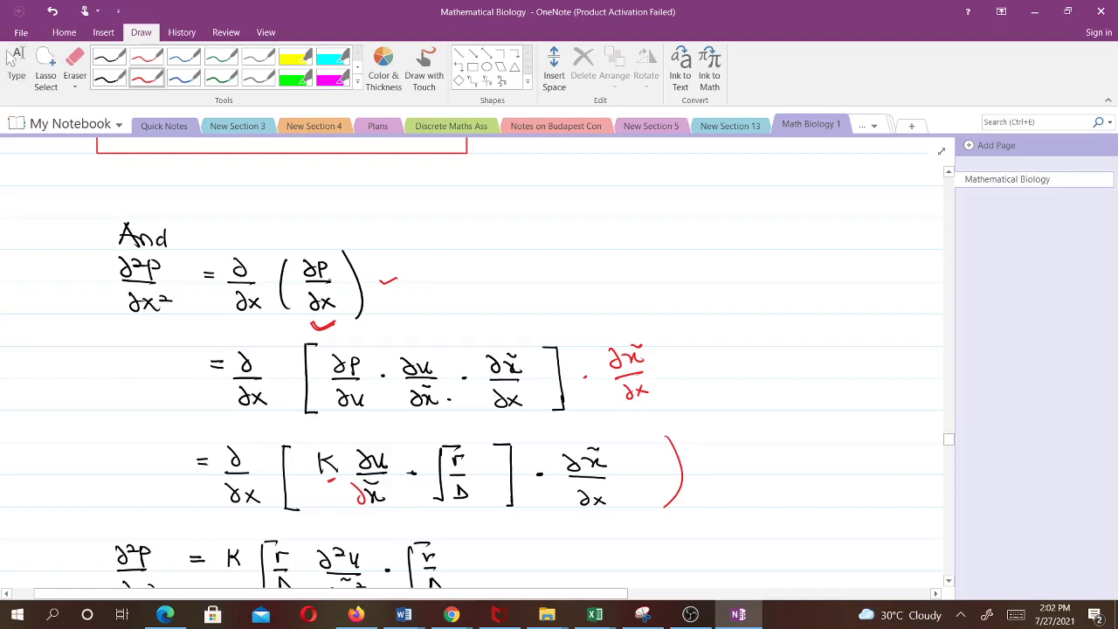
mouse_move(749, 313)
mouse_down()
mouse_move(744, 325)
mouse_move(767, 311)
mouse_move(753, 351)
mouse_move(777, 353)
mouse_up()
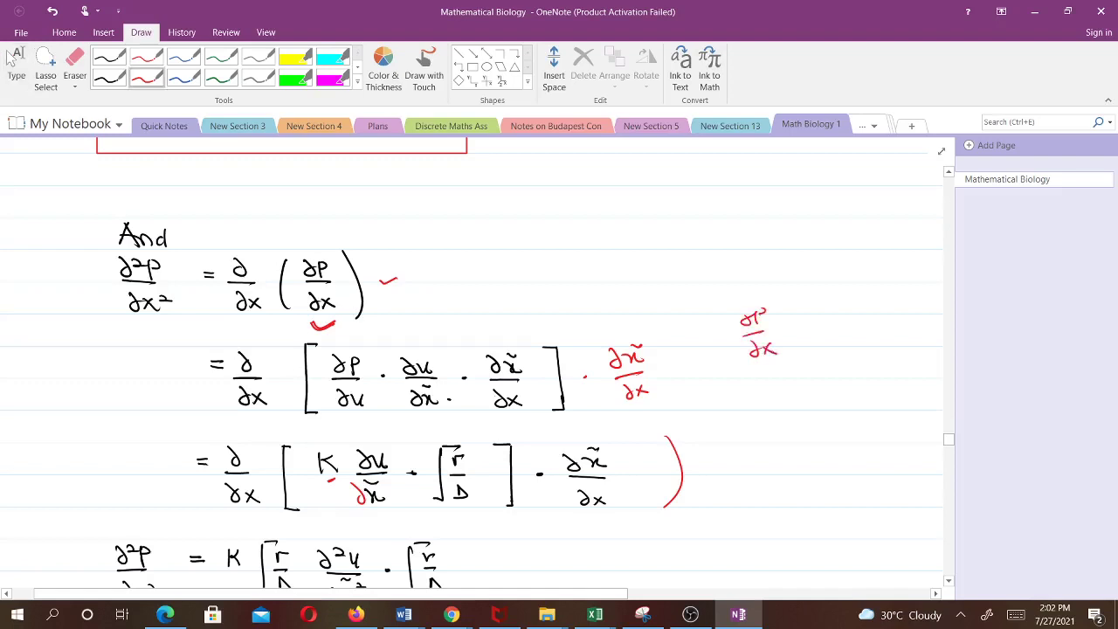